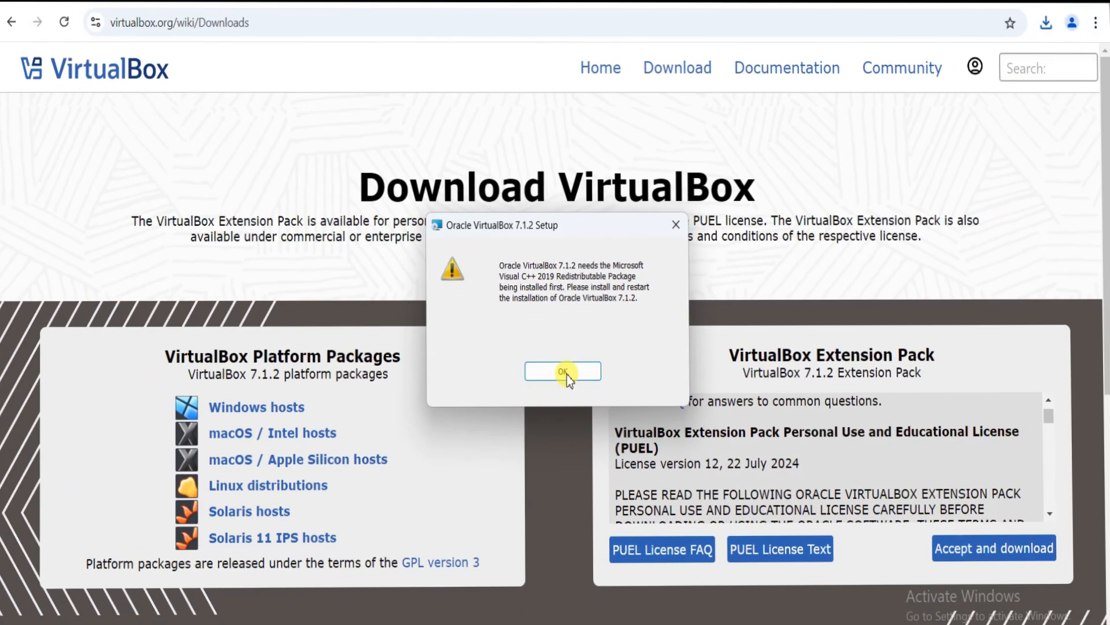
Step: Dismiss the VirtualBox installer's missing Visual C++ 2019 Redistributable notice
click(564, 371)
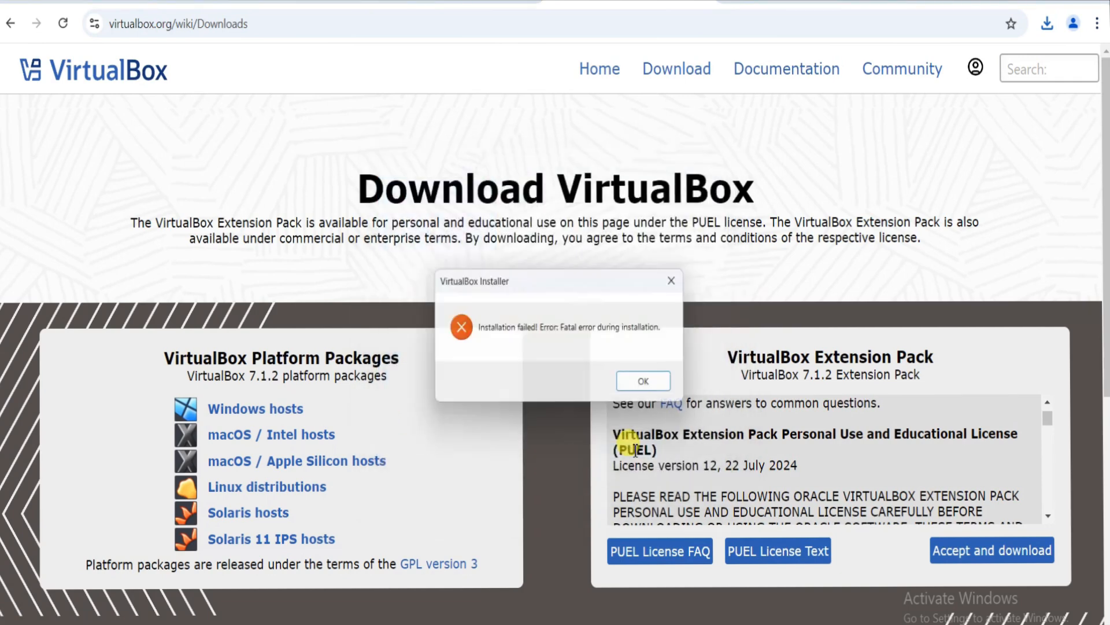
Step: Acknowledge the failed install, then download and run the X64 VC_redist.x64.exe from Microsoft Learn
click(643, 380)
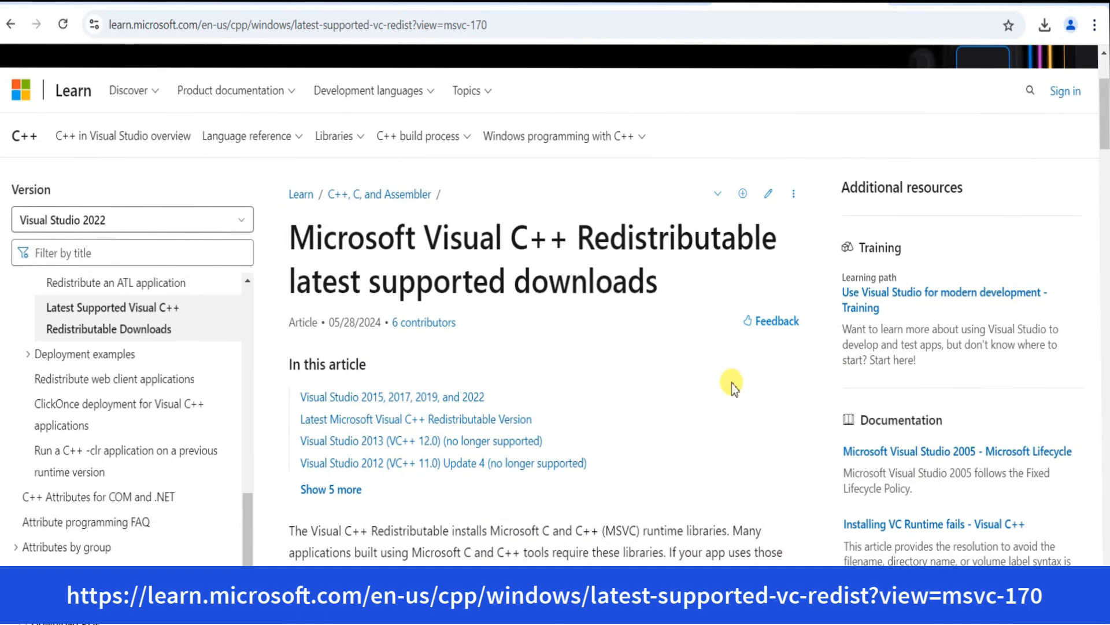
scroll(729, 397, down, 3)
scroll(601, 439, down, 2)
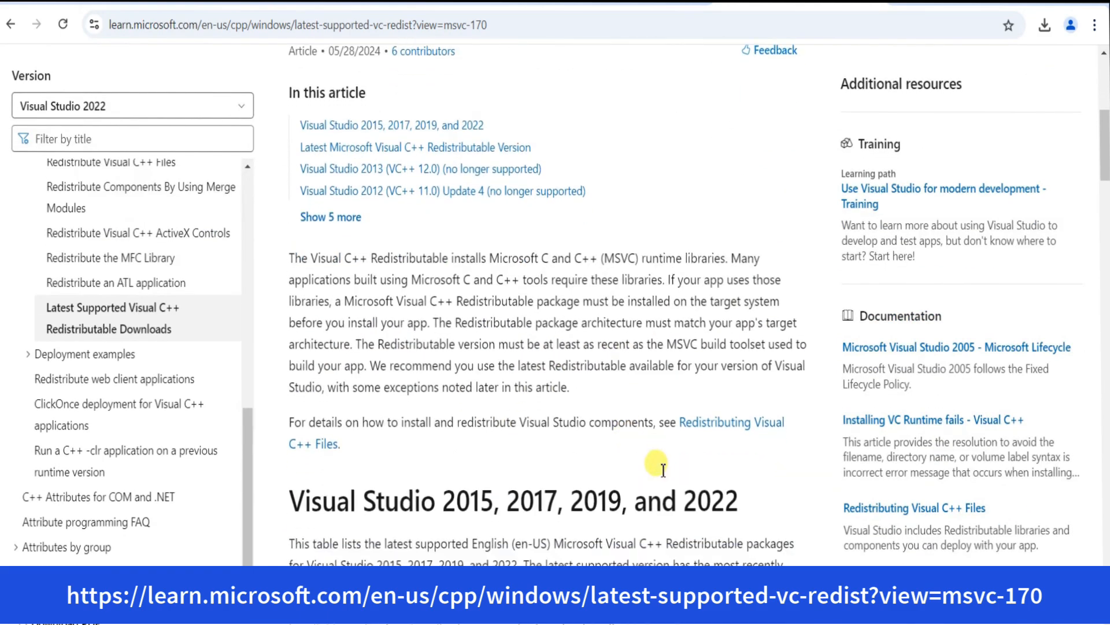
scroll(663, 469, down, 10)
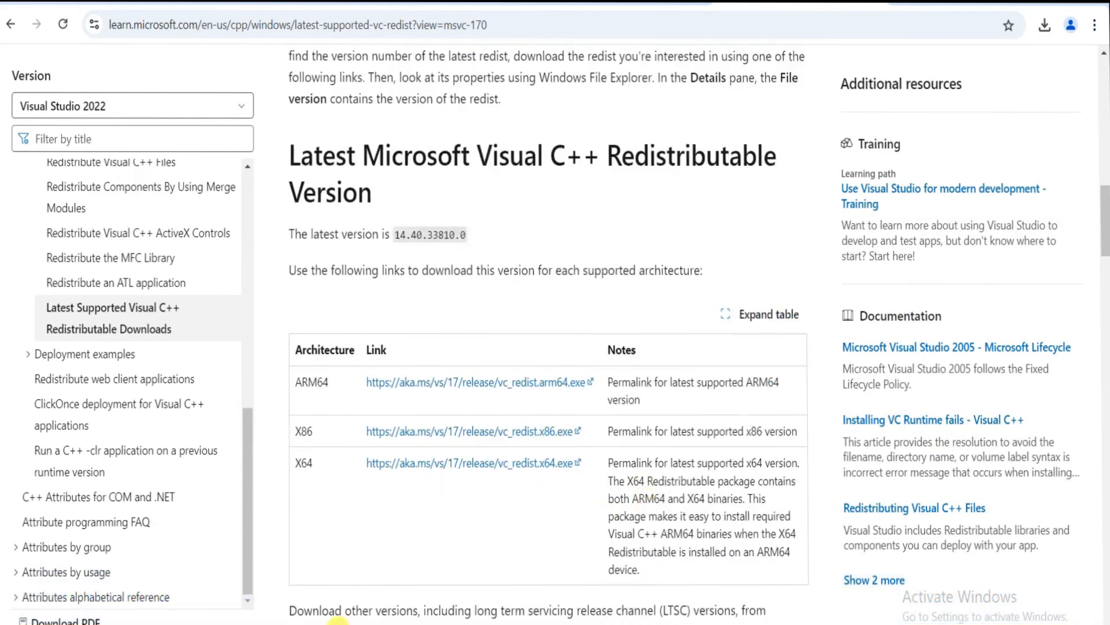
click(425, 463)
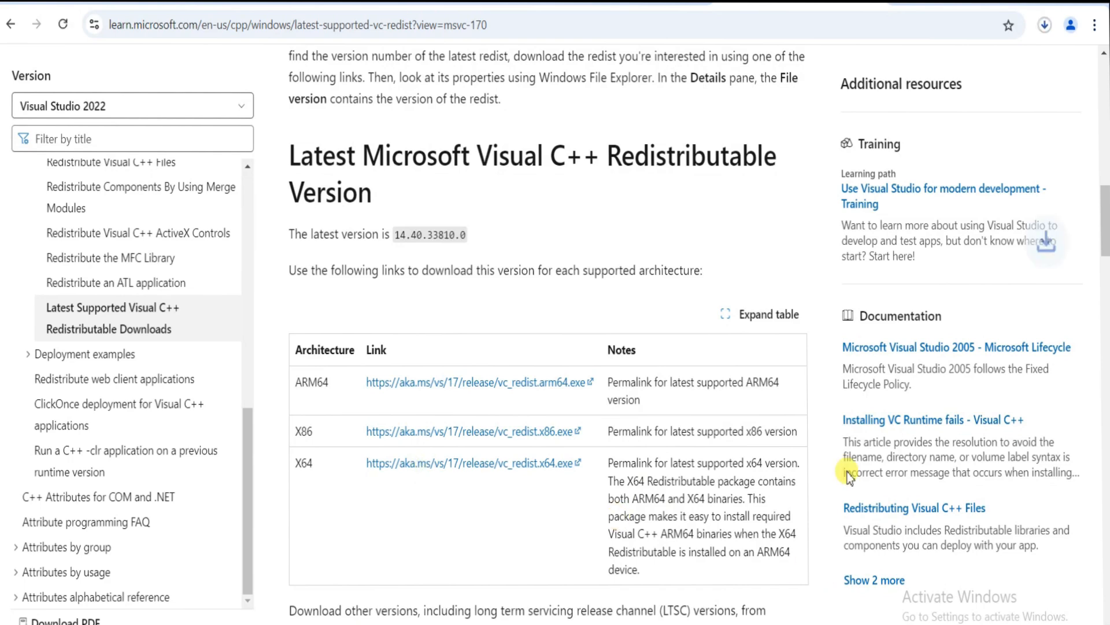
click(1044, 25)
click(965, 95)
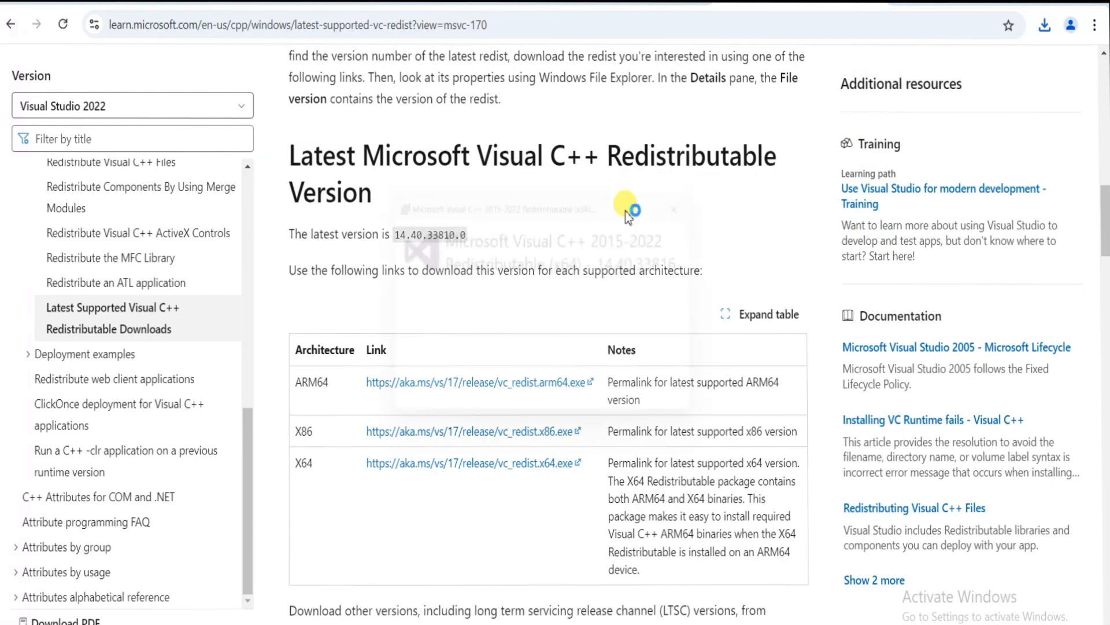
Step: Agree to the terms and install the Visual C++ 2015-2022 x64 redistributable 14.40.33816
click(396, 386)
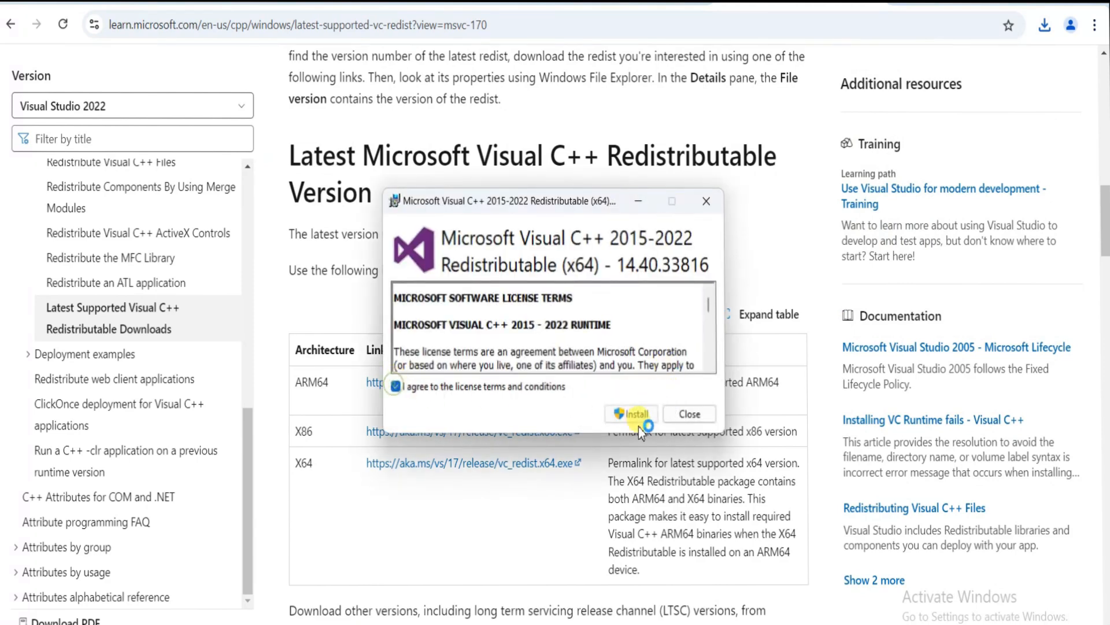
click(629, 414)
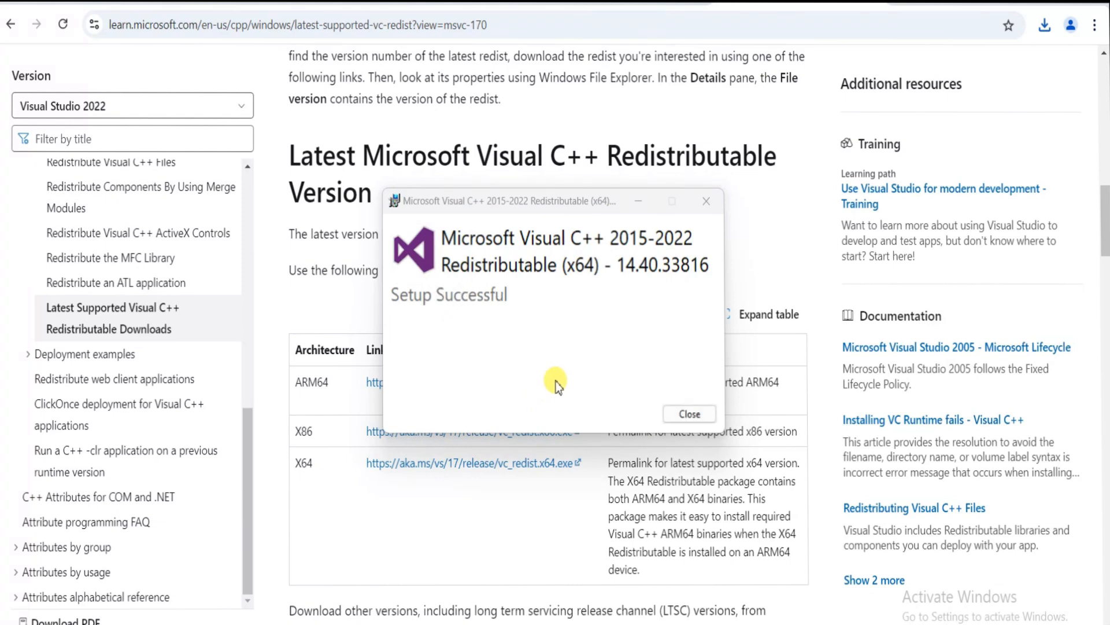
click(691, 414)
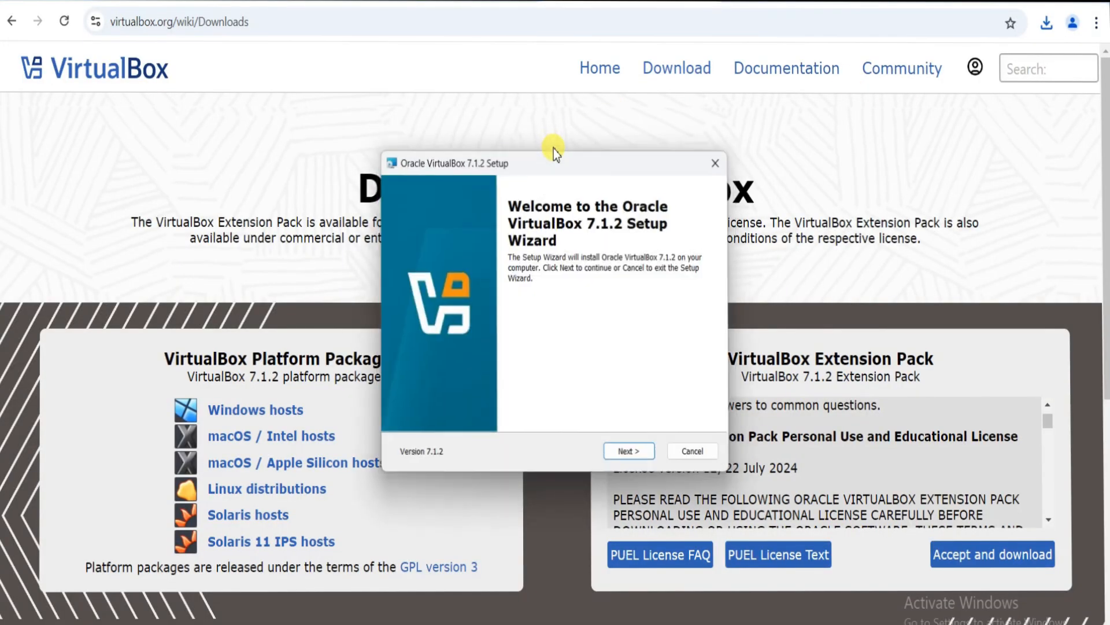
Step: Accept the VirtualBox 7.1.2 license and keep the default Custom Setup features
click(639, 462)
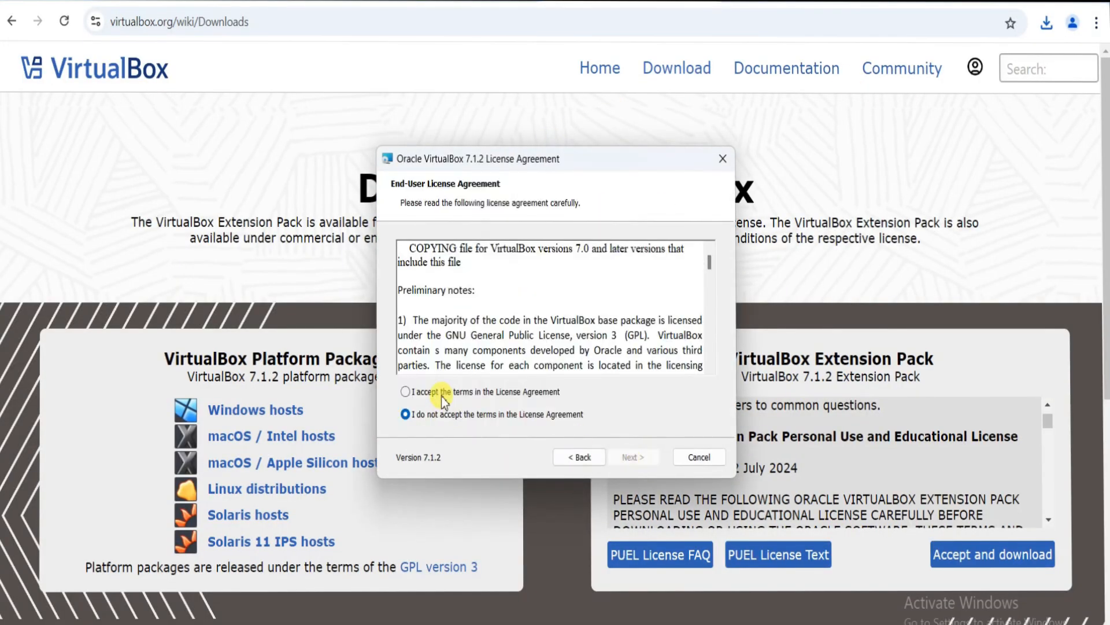
click(405, 391)
click(633, 458)
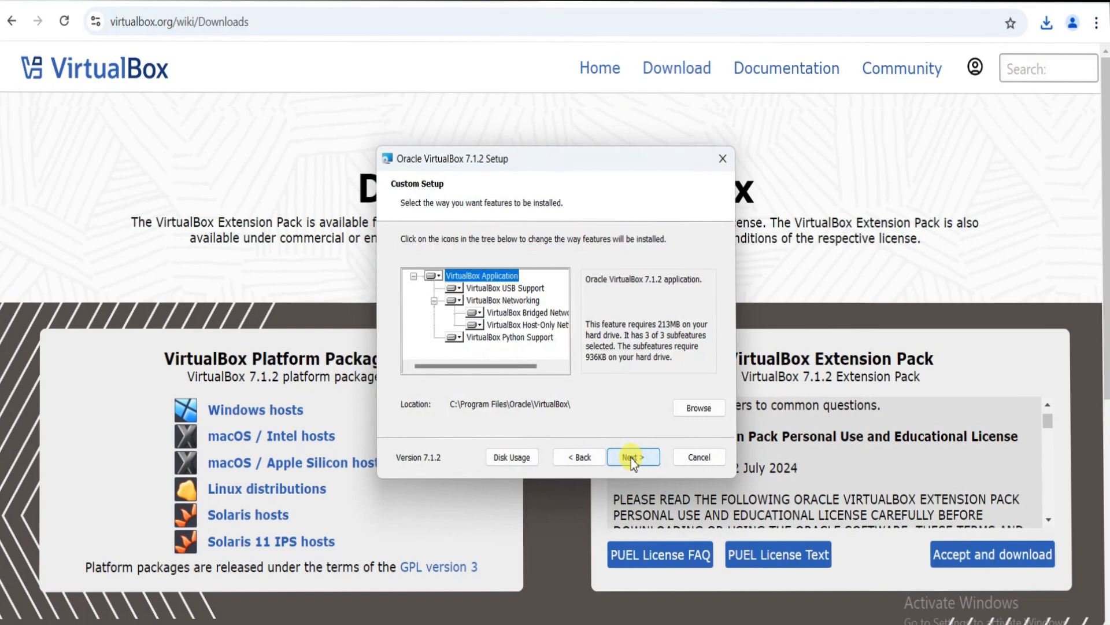
click(630, 458)
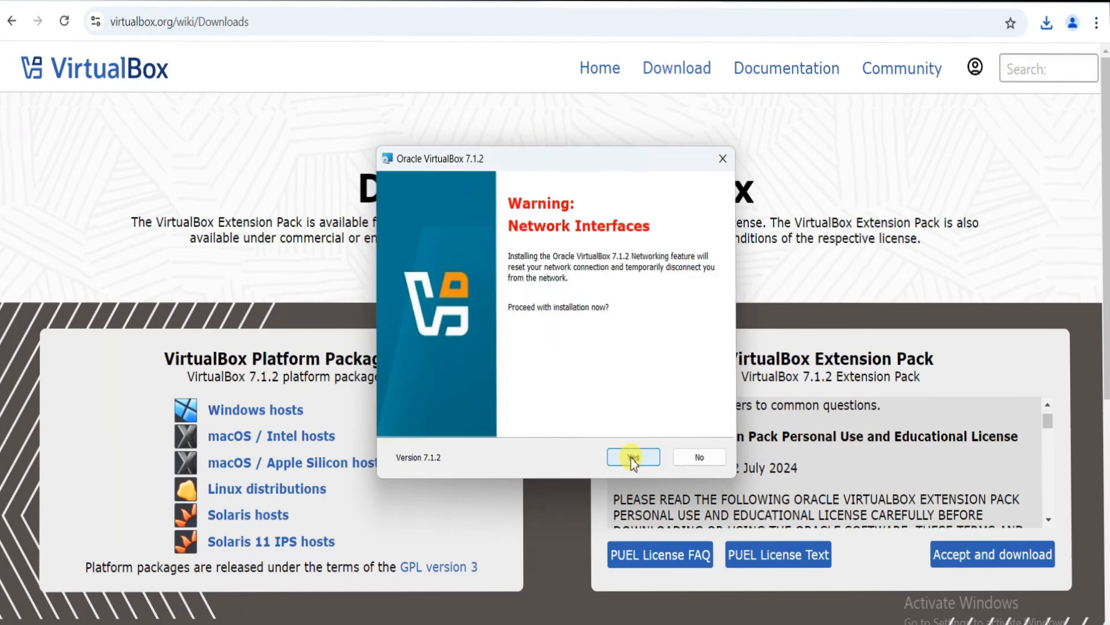
Step: Confirm the network and dependency warnings, install VirtualBox, and maximize the launched Manager
click(630, 458)
click(630, 458)
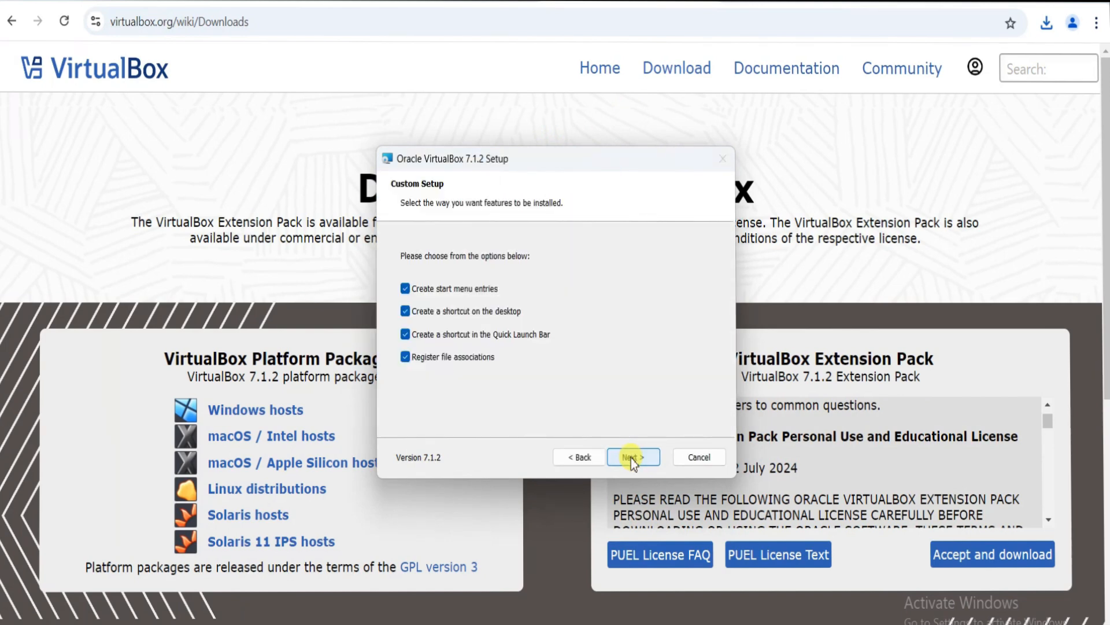
click(630, 458)
click(630, 458)
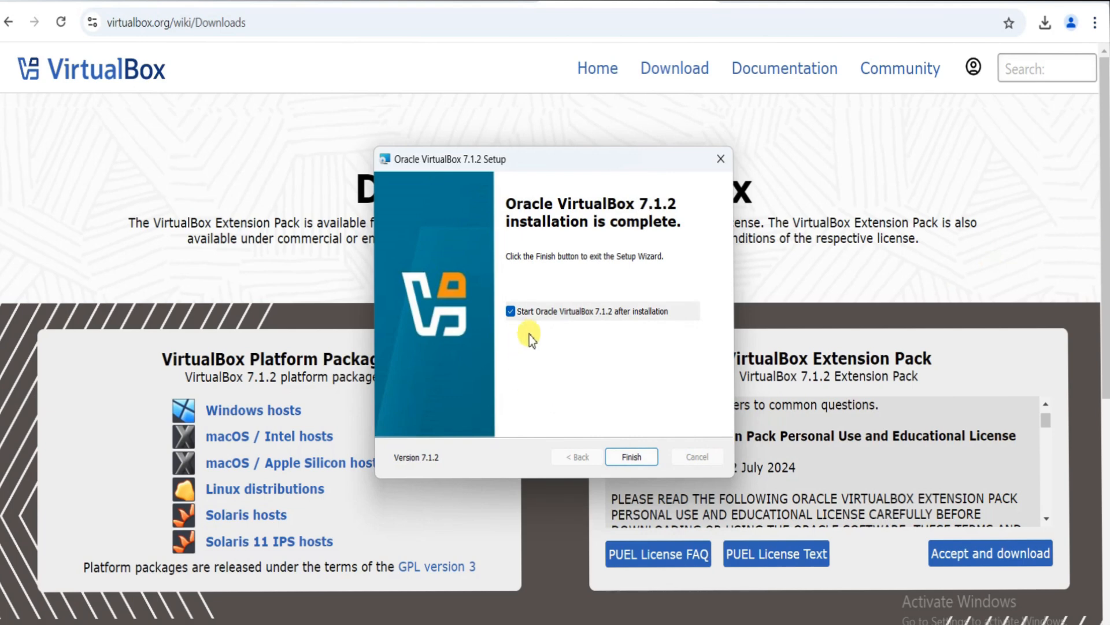
click(629, 453)
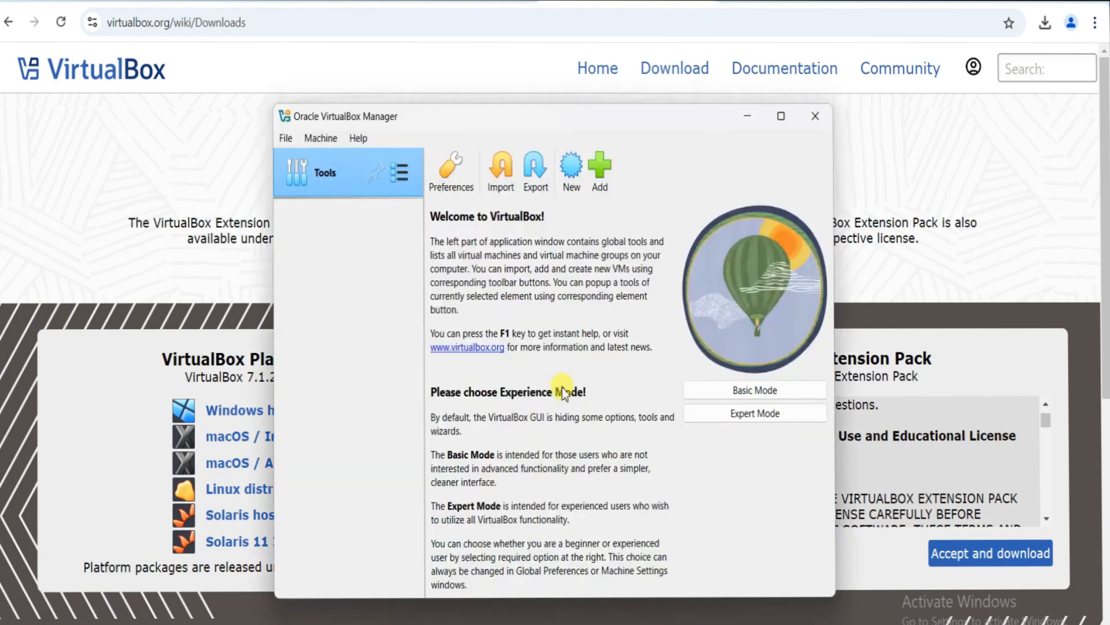
click(781, 117)
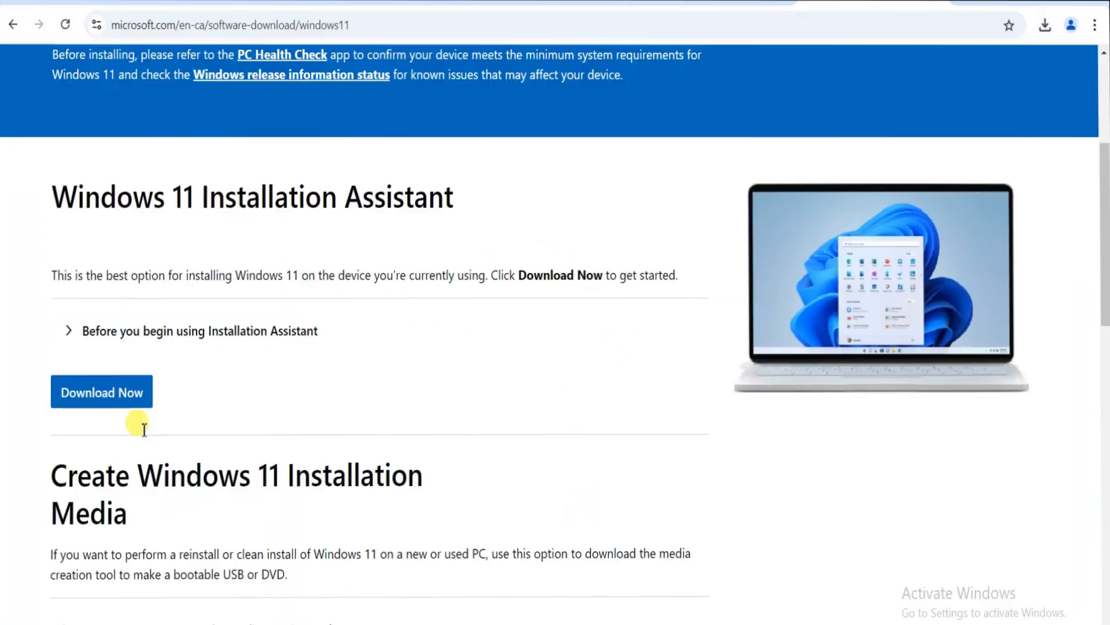
Step: Download the Windows 11 media creation tool from Create Windows 11 Installation Media
scroll(186, 418, down, 1)
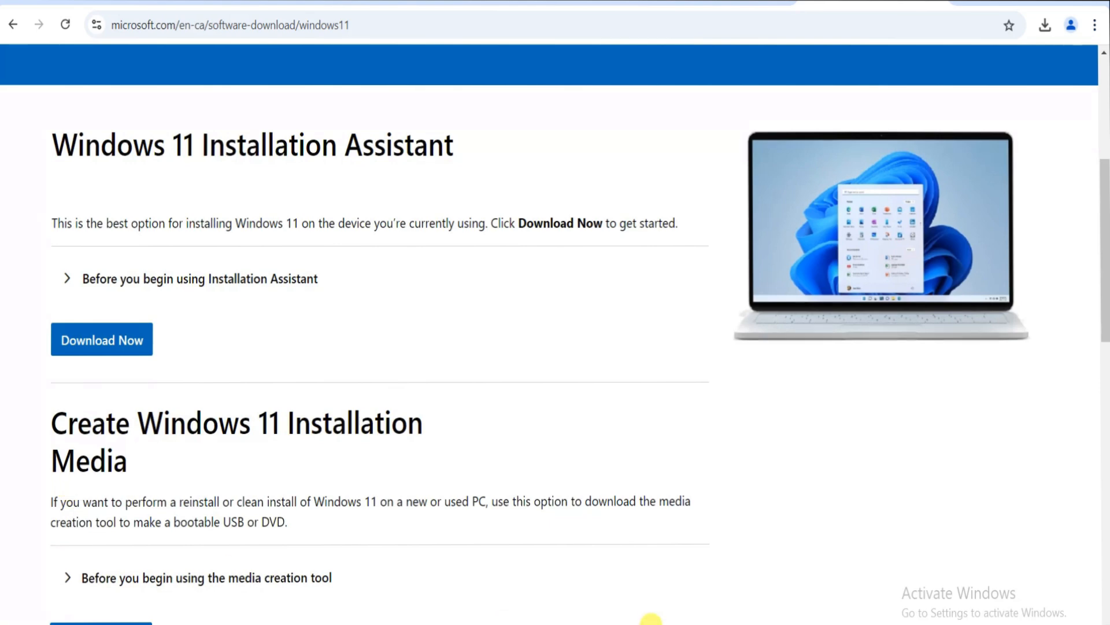
scroll(470, 532, down, 3)
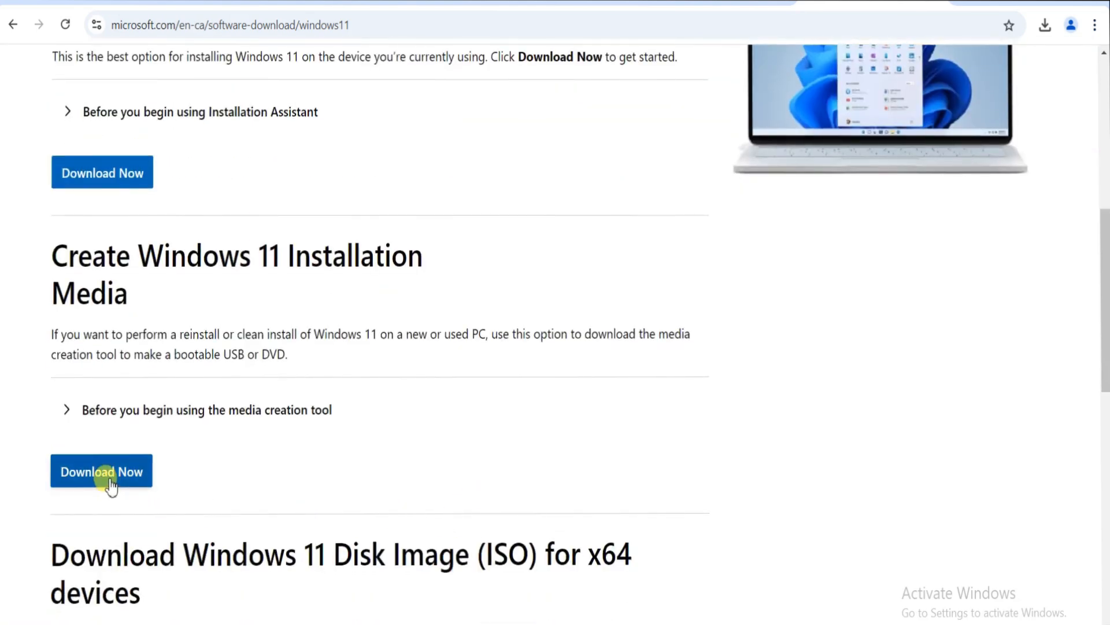
click(111, 481)
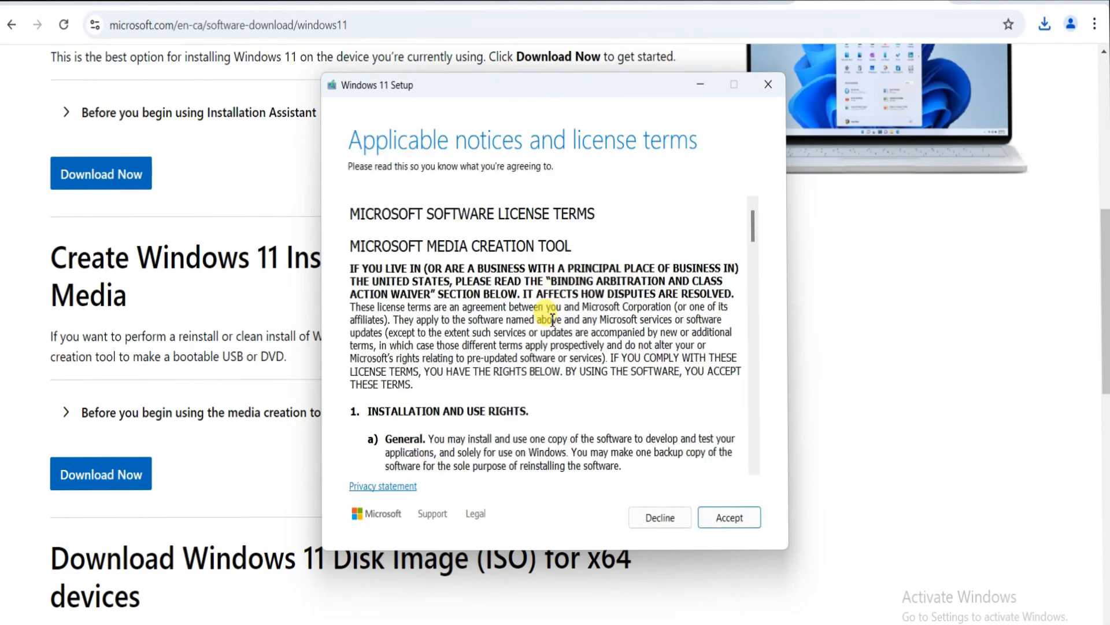
Step: Accept the license, keep the recommended language and edition, and choose ISO file output
click(712, 518)
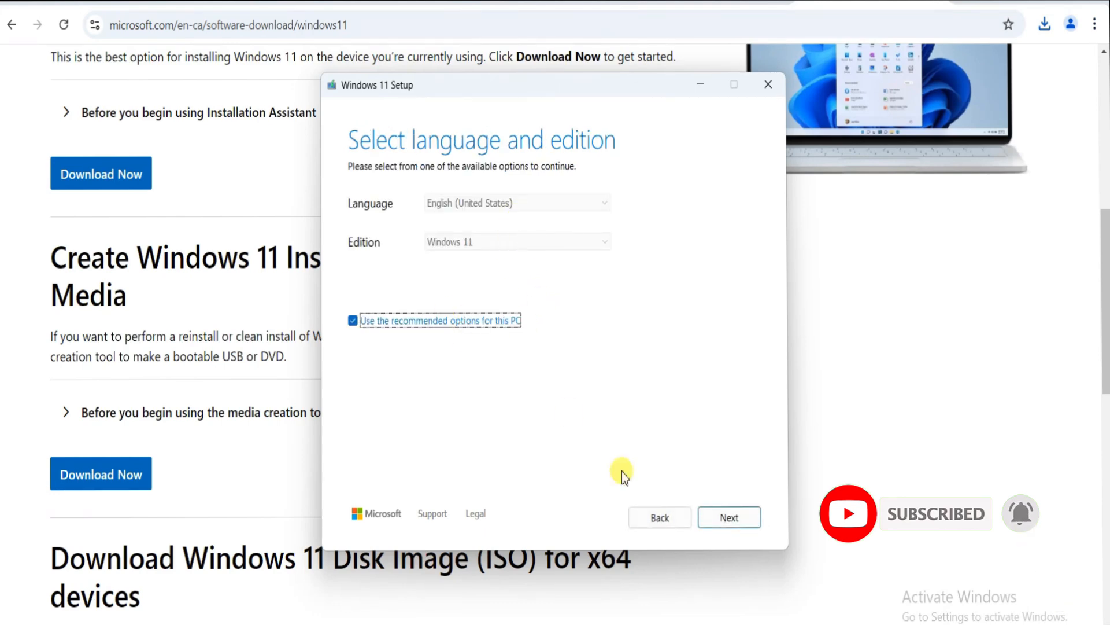
click(725, 517)
click(362, 267)
click(726, 516)
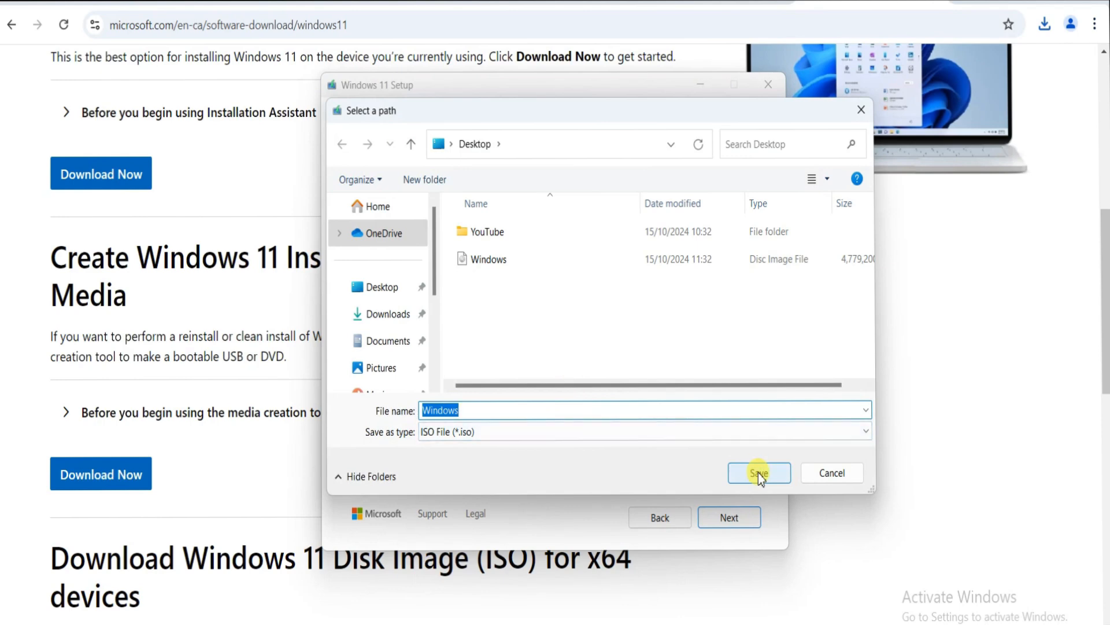
Step: Save the ISO to the Desktop as Windows11 instead of overwriting Windows.iso
click(758, 472)
click(644, 324)
click(488, 410)
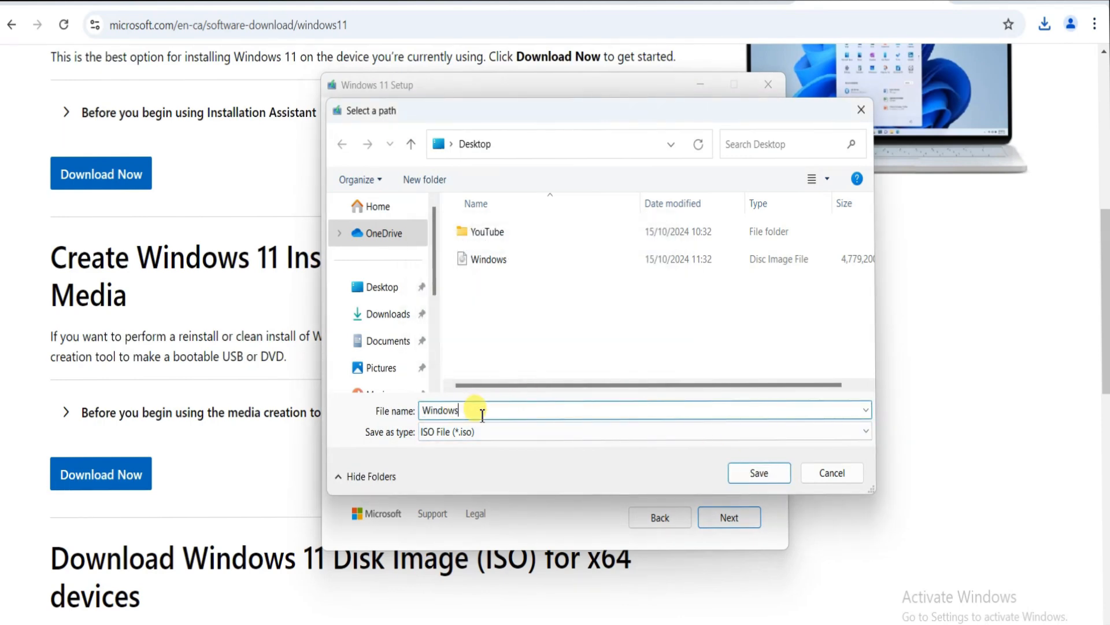
text(11)
click(760, 478)
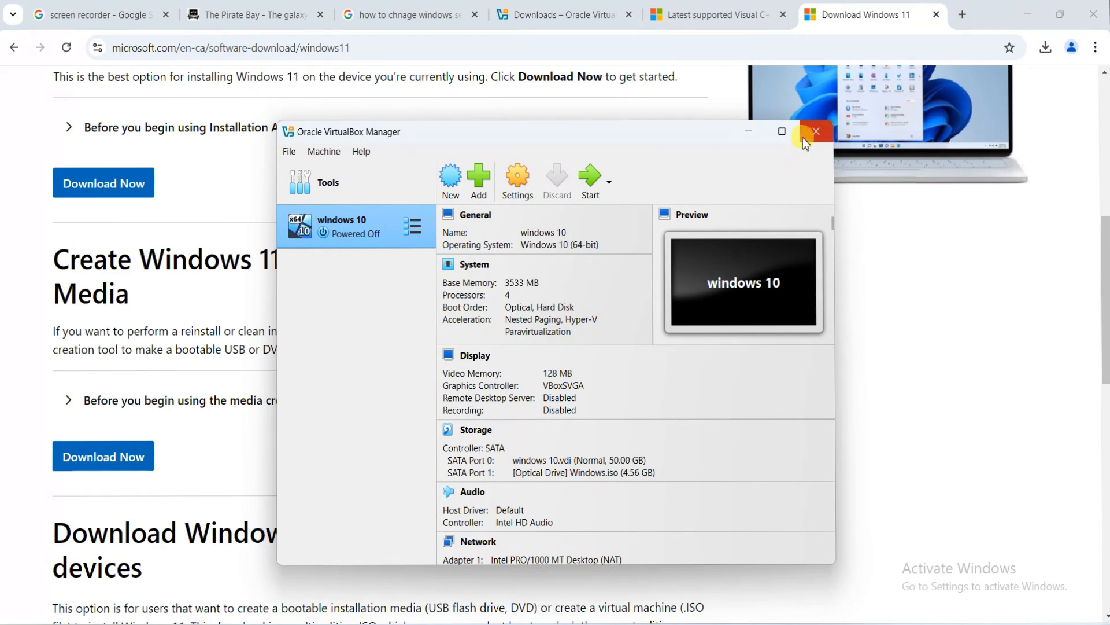
Step: Maximize VirtualBox Manager and start a new VM named 'windows 11'
click(784, 133)
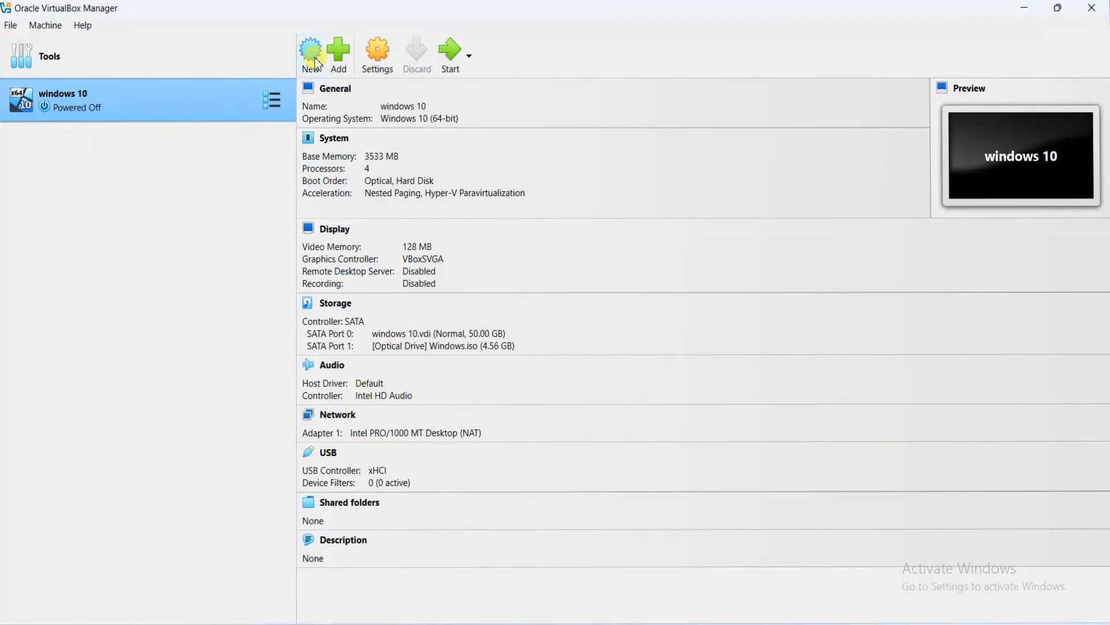
click(317, 64)
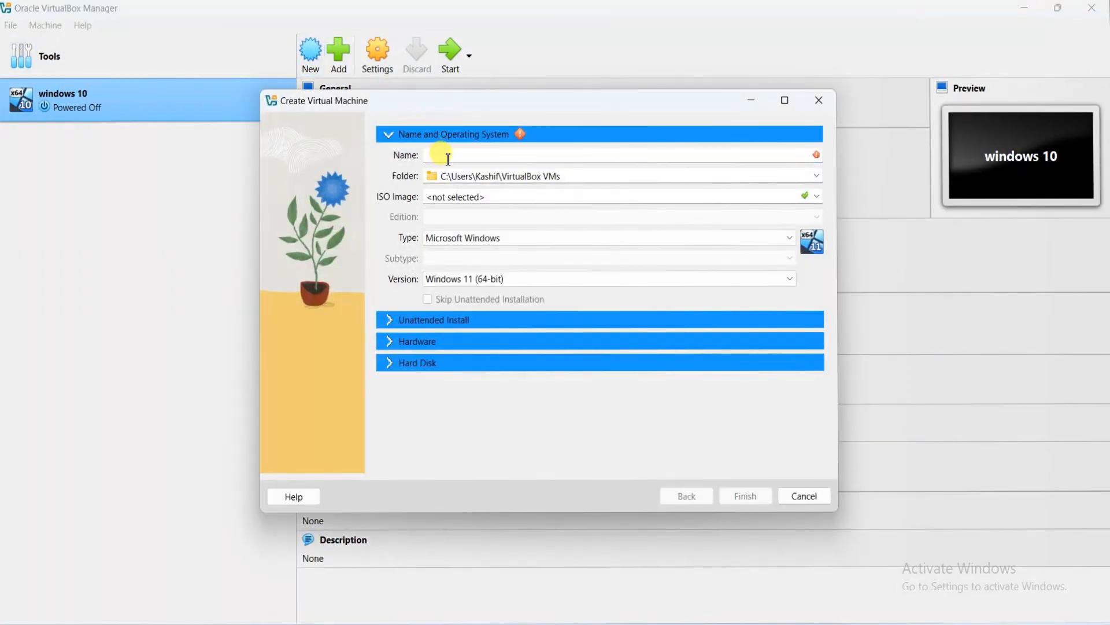
text(wind)
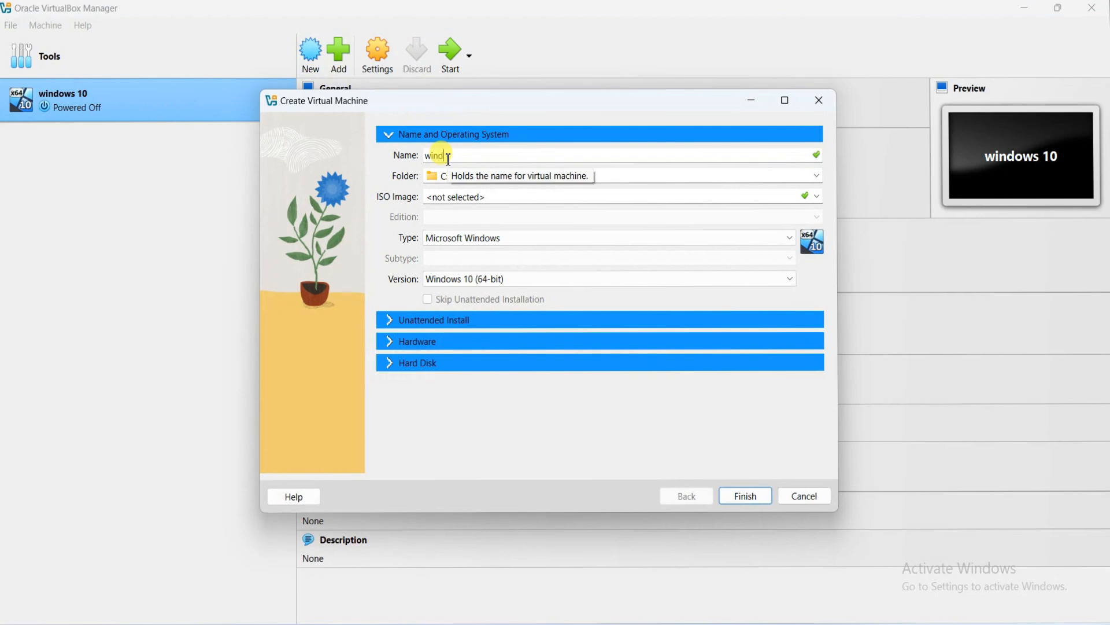
text(ows 11)
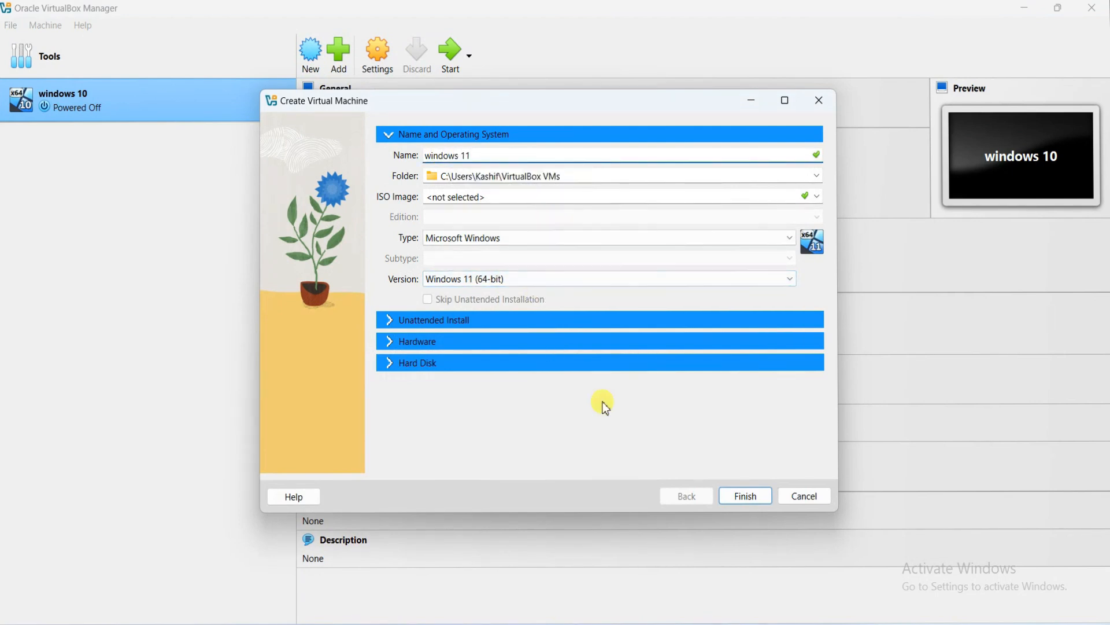
Step: Create the windows 11 VM with 4096 MB memory and an 80 GB disk
click(745, 496)
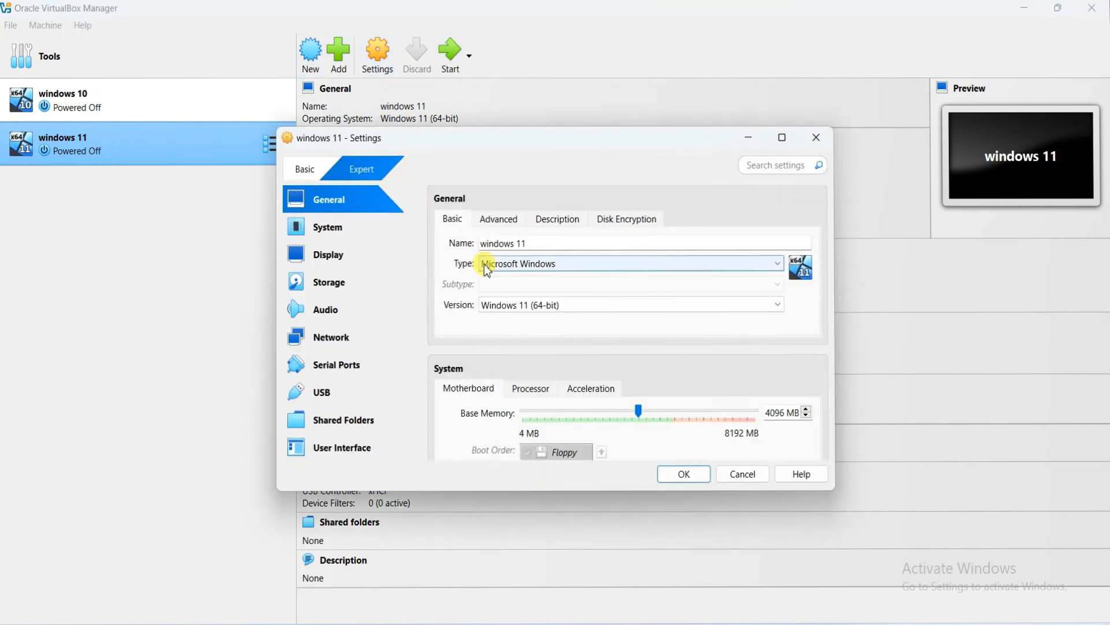
scroll(636, 419, down, 3)
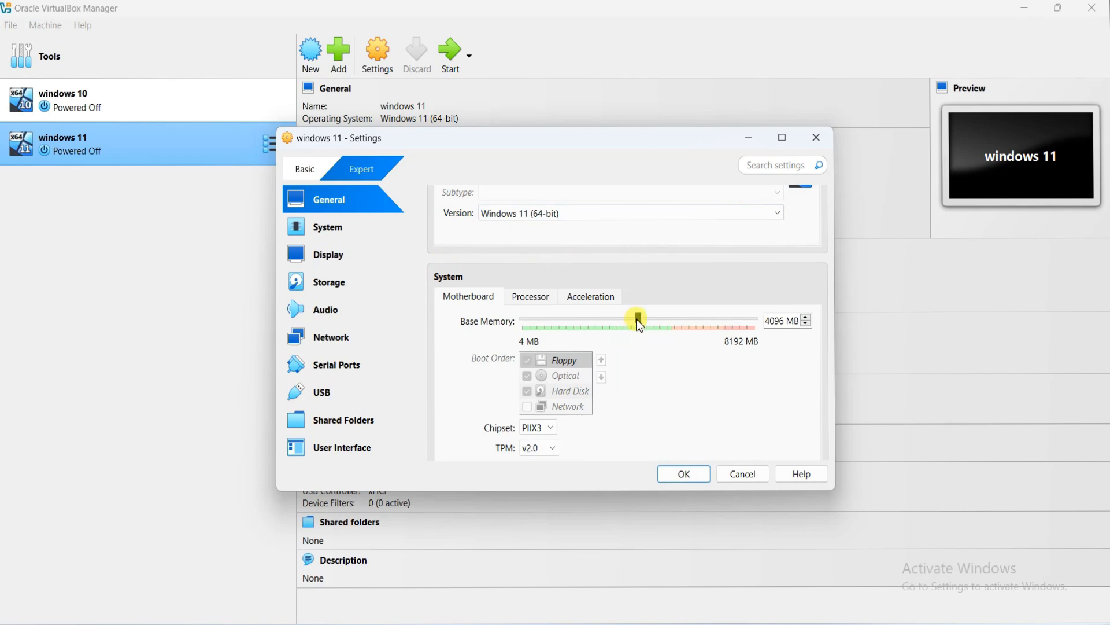
drag(653, 316, 639, 317)
scroll(664, 413, down, 1)
Step: Attach Windows11.iso to the VM's empty optical drive in Storage settings and save
click(335, 234)
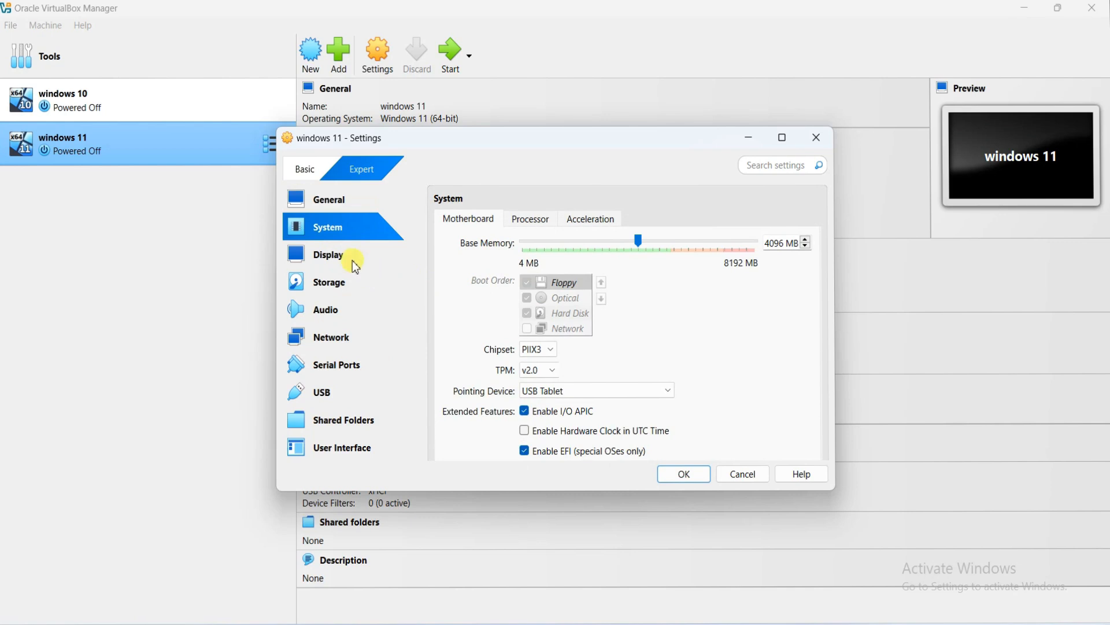
click(352, 261)
click(352, 285)
click(345, 258)
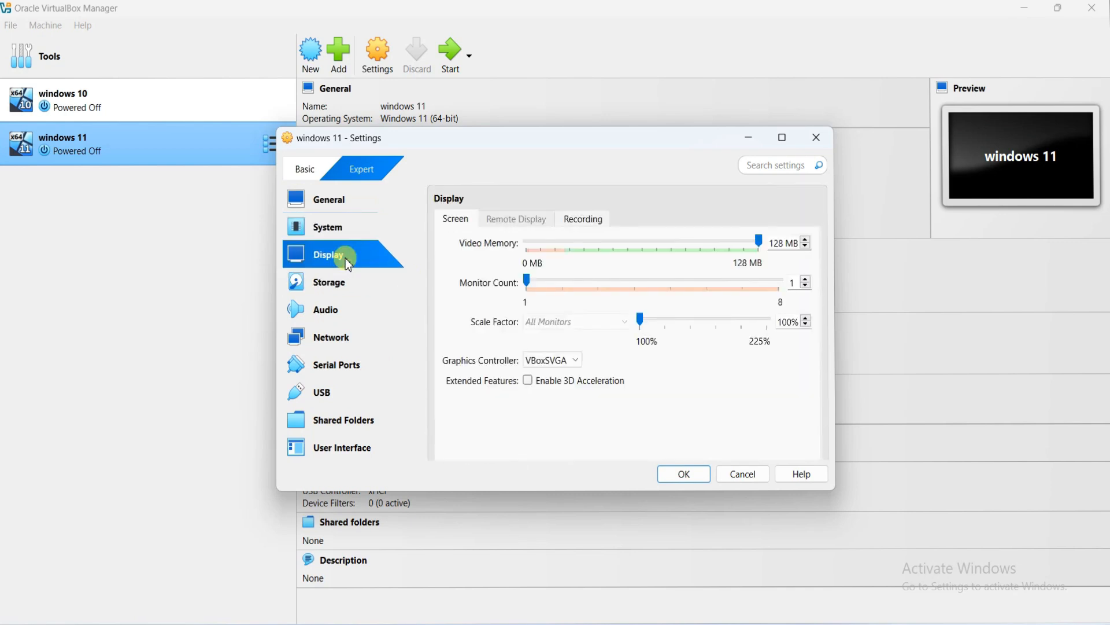
click(341, 282)
click(479, 273)
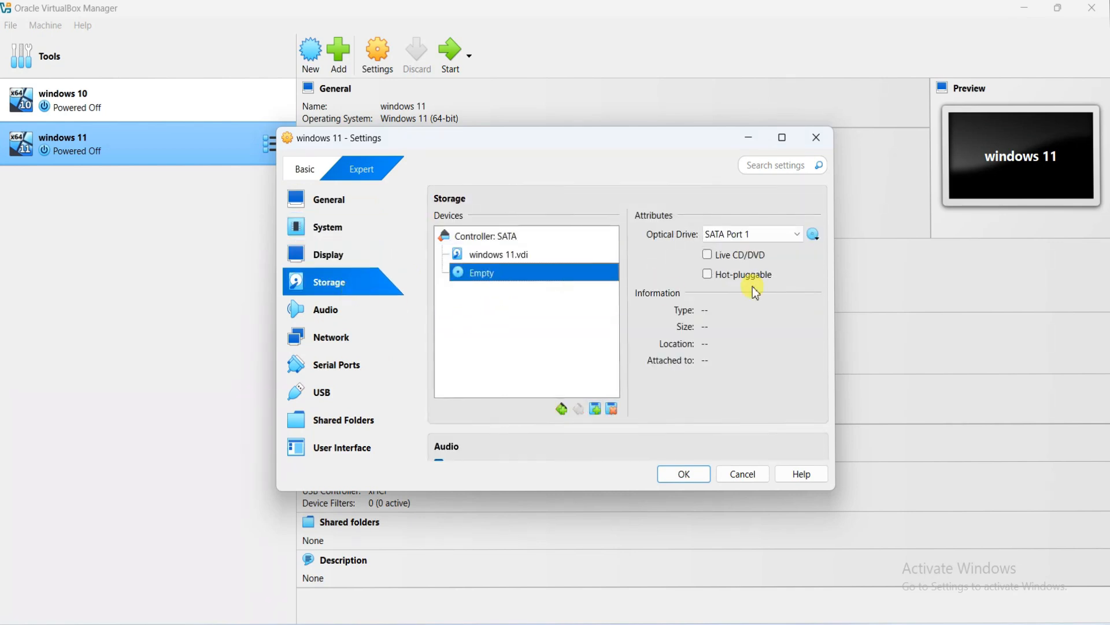
click(813, 234)
click(824, 275)
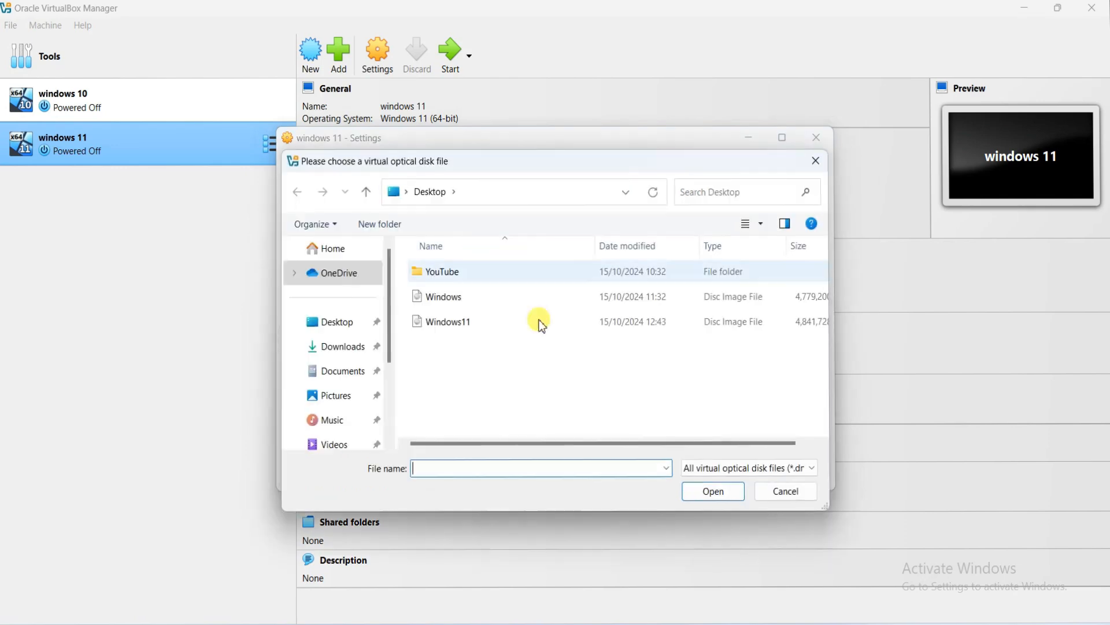
double_click(447, 321)
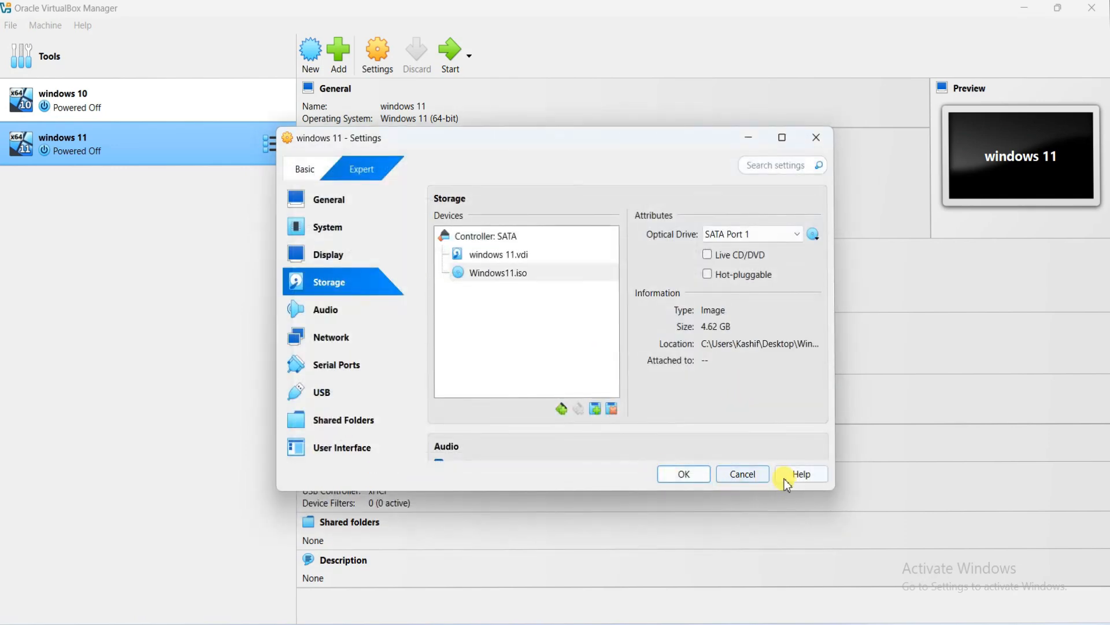
click(699, 475)
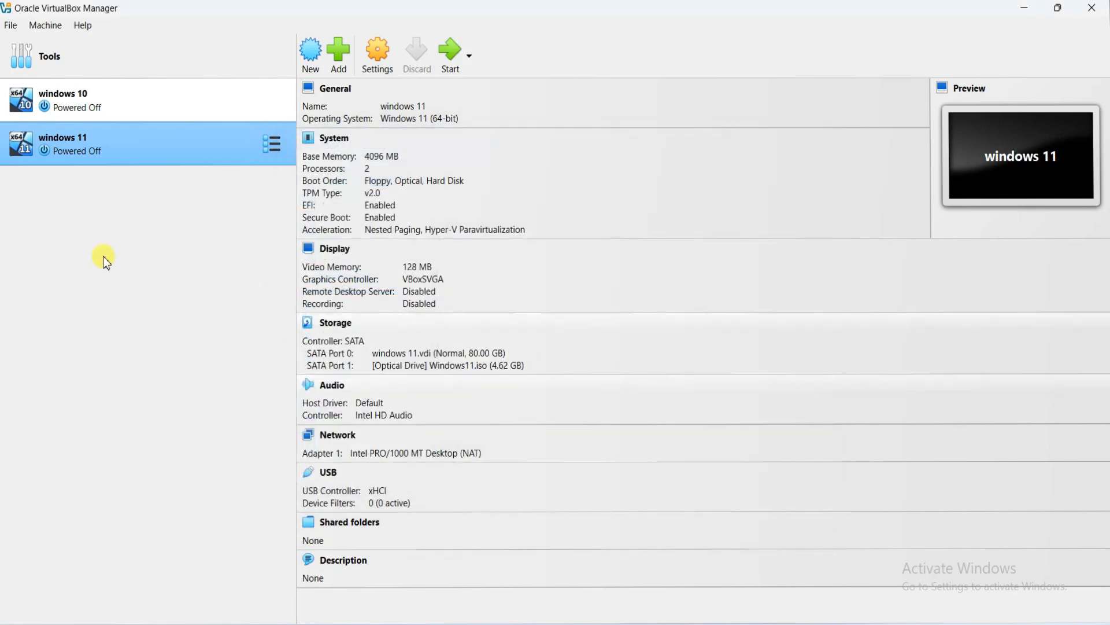
Step: Start the windows 11 VM and maximize its window
click(451, 55)
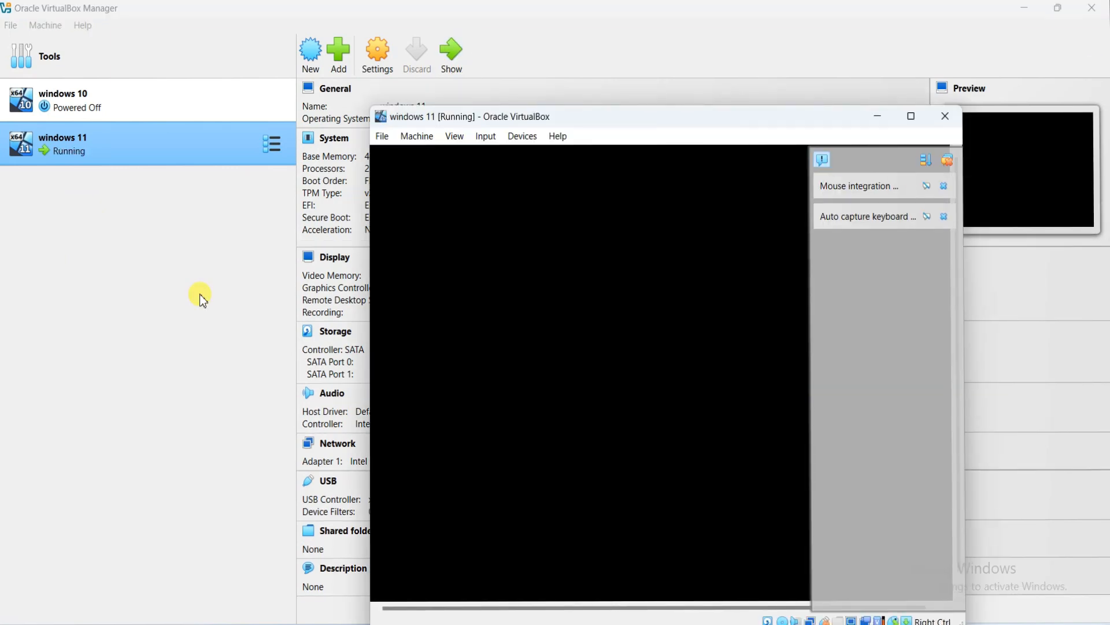
click(909, 116)
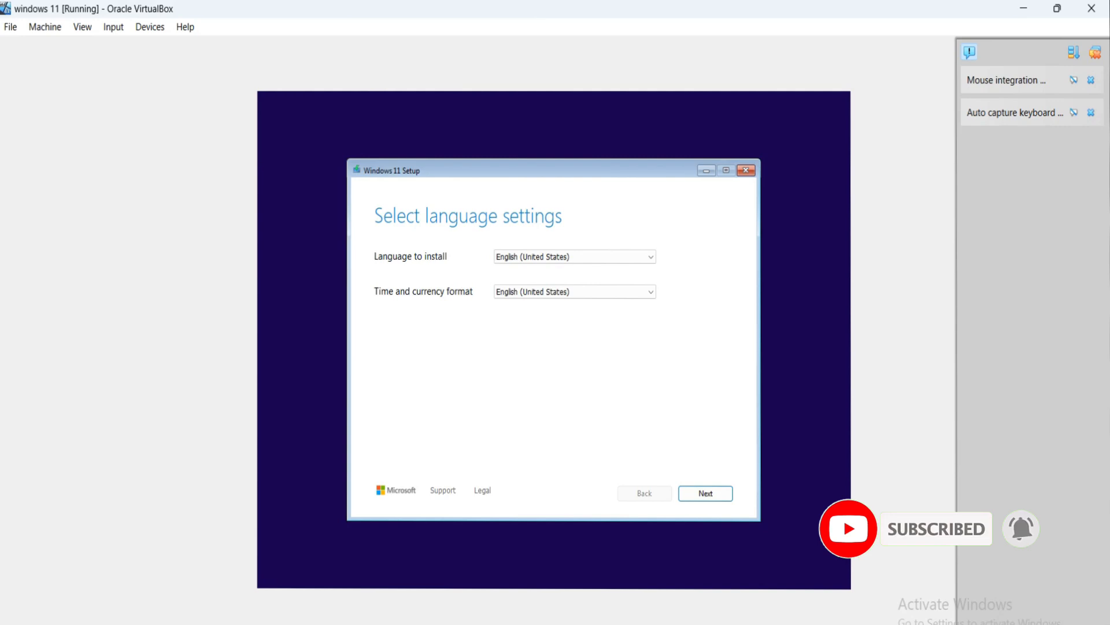
Step: Keep default language and keyboard, skip the product key, pick Windows 11 Home, accept the license
click(702, 496)
click(703, 497)
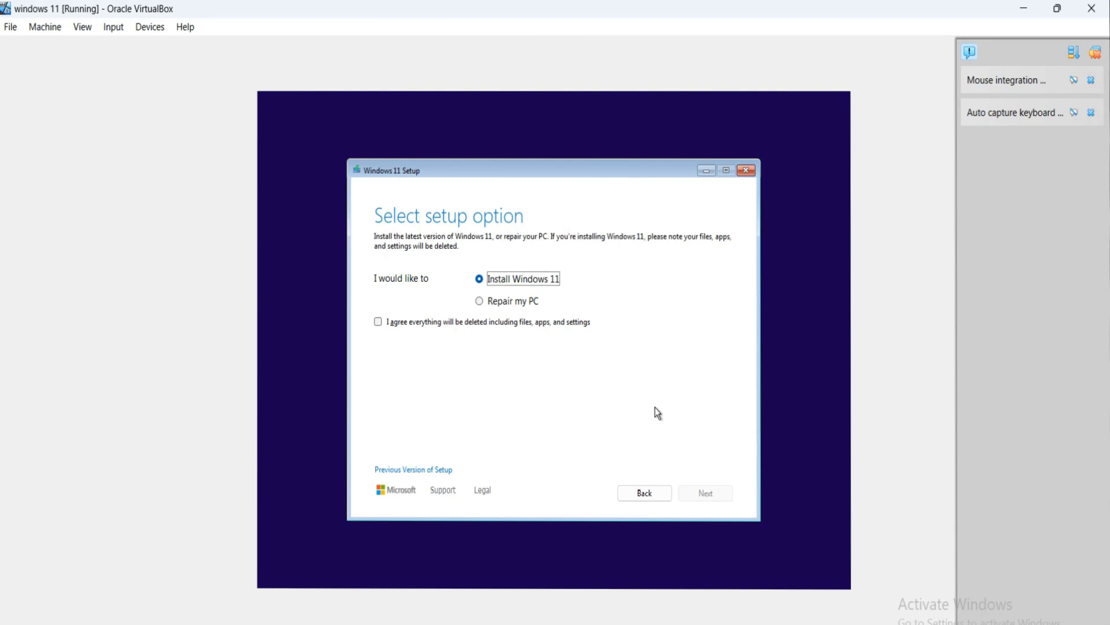
click(384, 322)
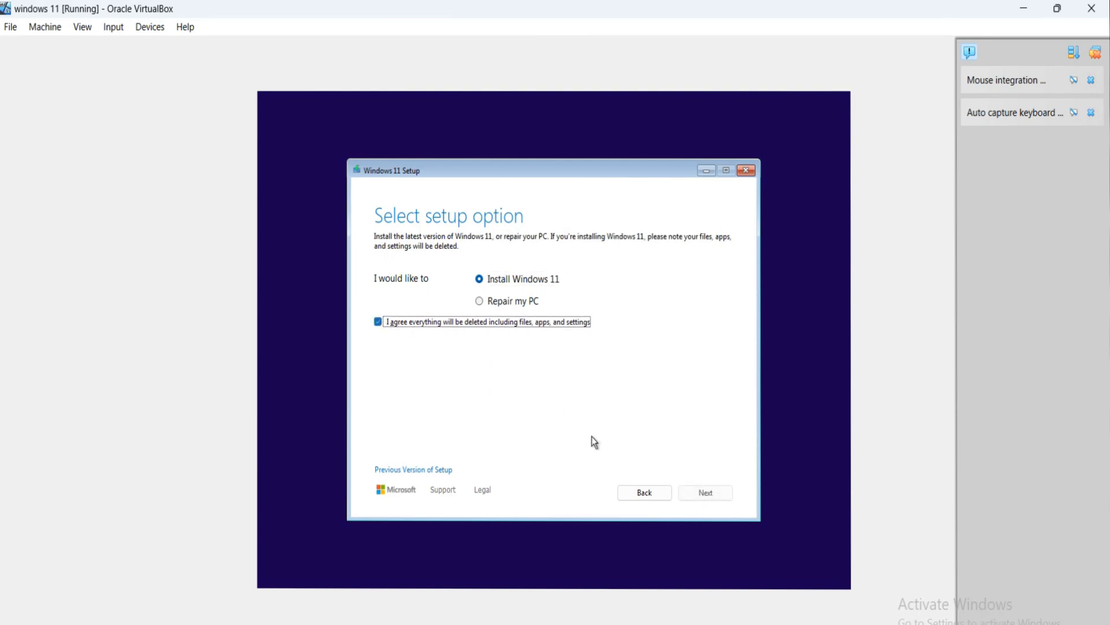
click(693, 491)
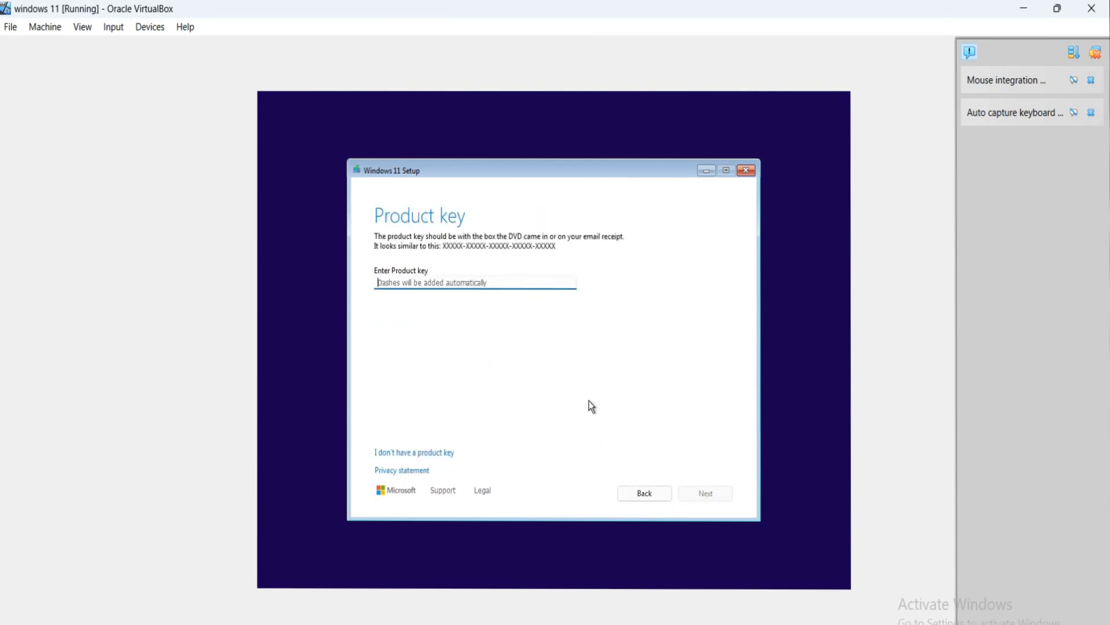
click(442, 452)
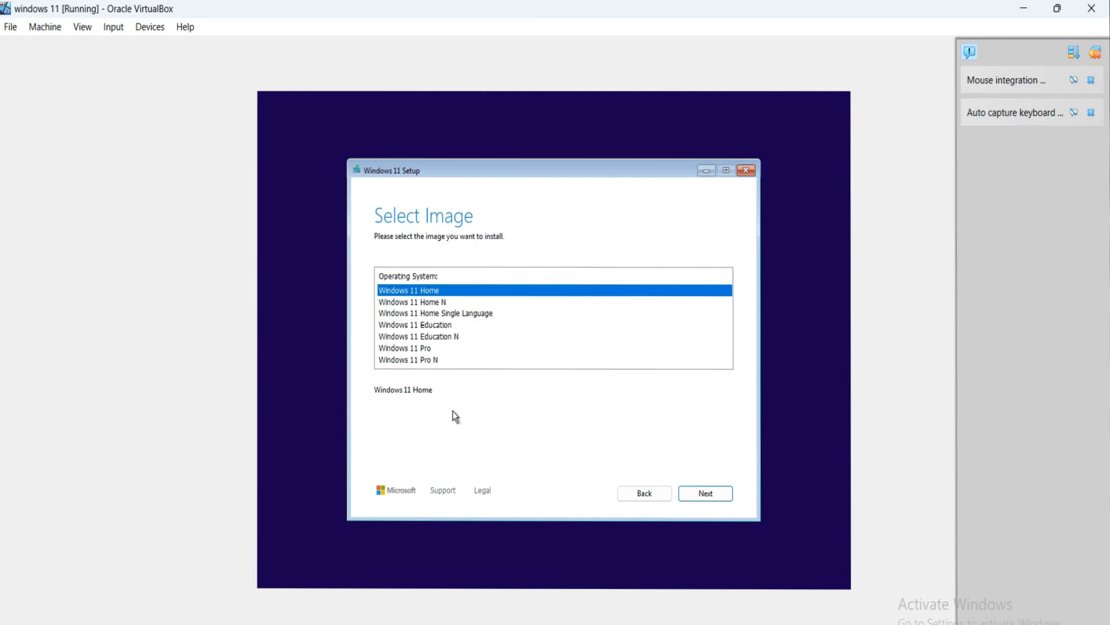
click(720, 500)
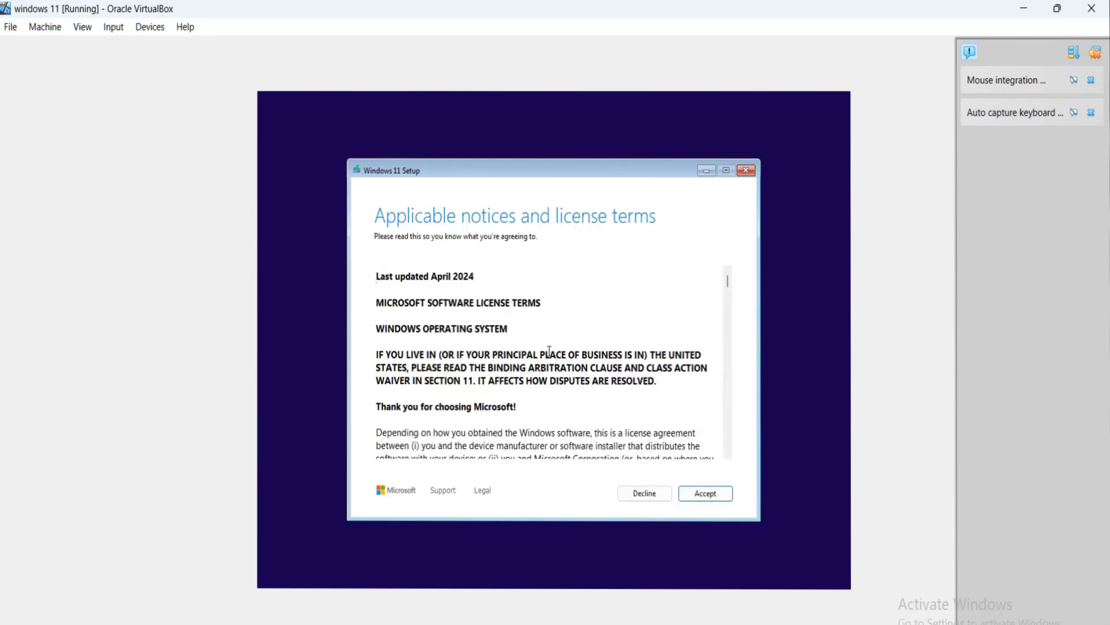
click(708, 491)
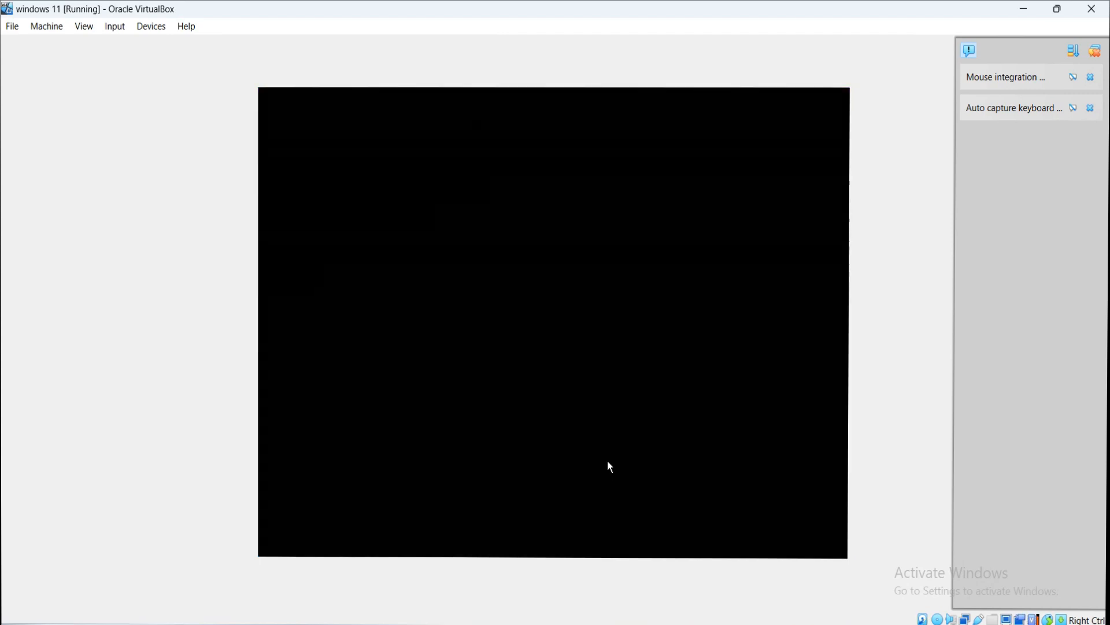
Step: Wait for Windows 11 to finish installing and restart to the country or region page
click(608, 461)
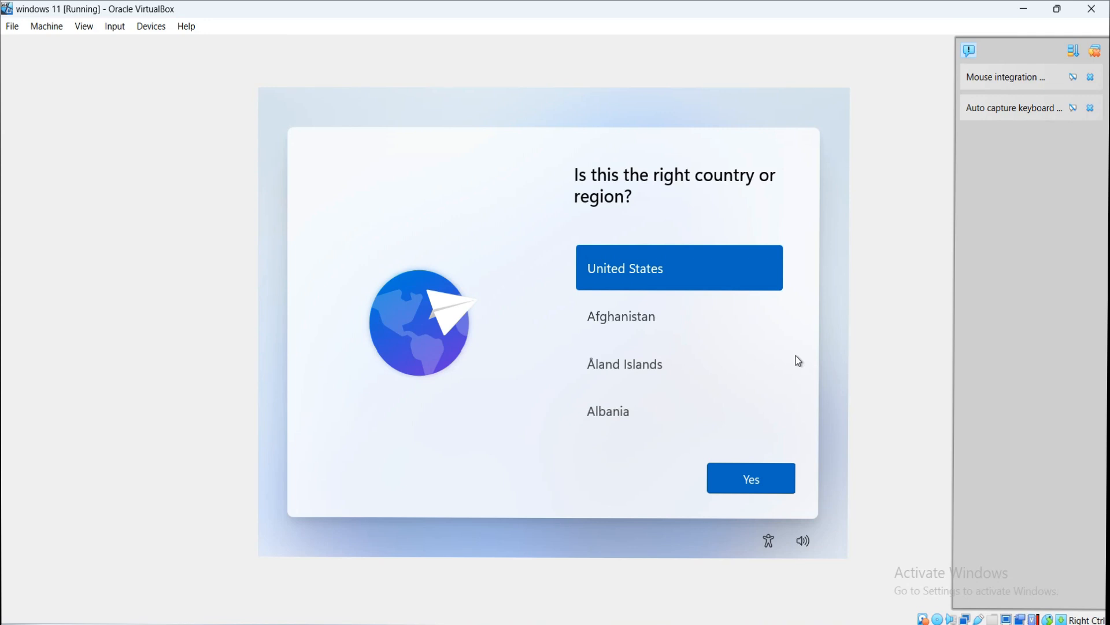
Step: Confirm United States and the US keyboard only, skip a second layout, and name the device
key(Return)
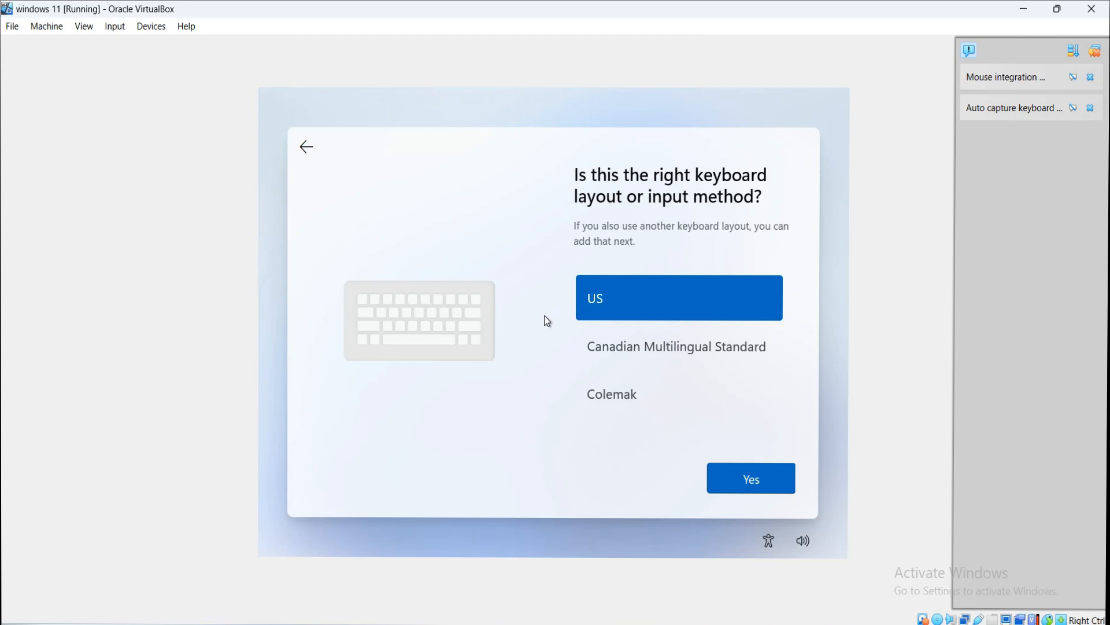
click(751, 477)
click(751, 477)
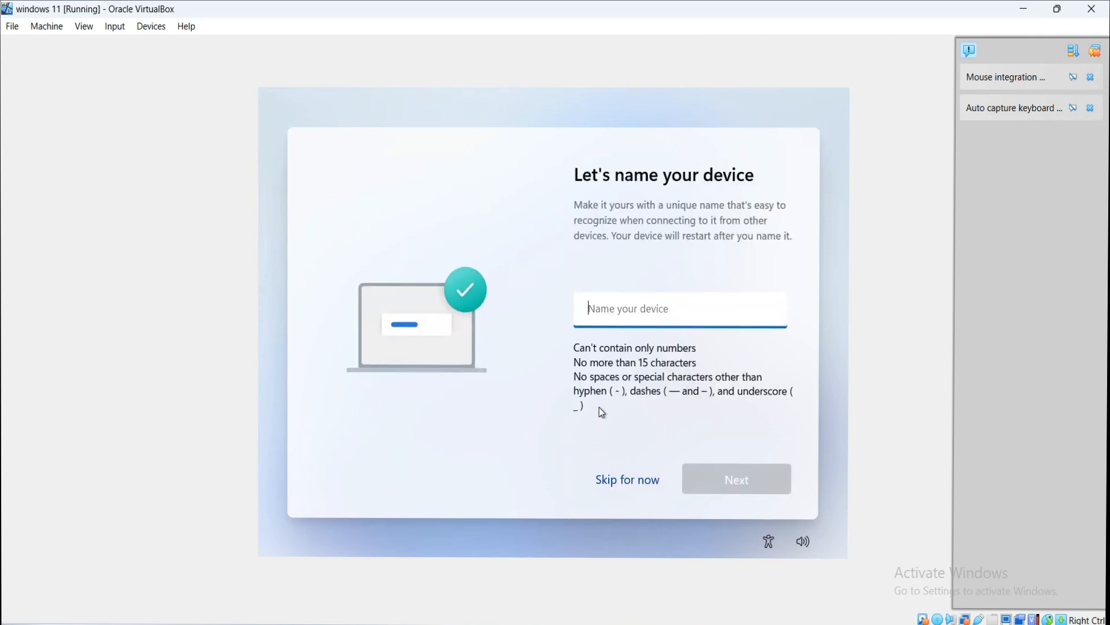
text(kashif)
click(716, 479)
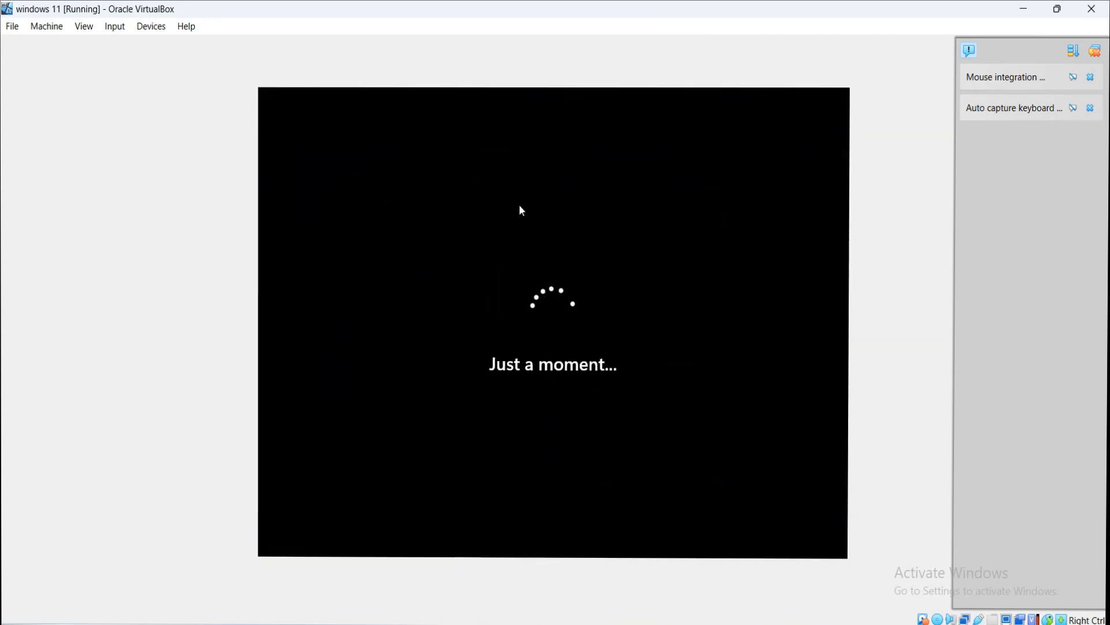
Step: Wait for the VM to restart to the 'Unlock your Microsoft experience' sign-in page
click(519, 207)
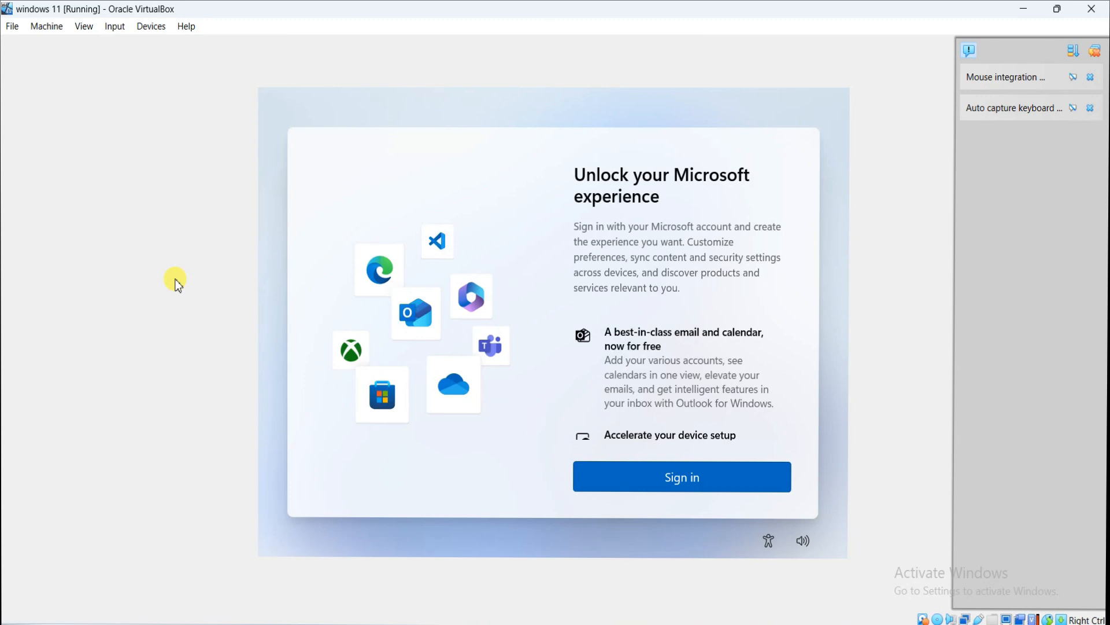
Step: Sign in with the Microsoft account e-mail and enter the emailed verification code
click(670, 471)
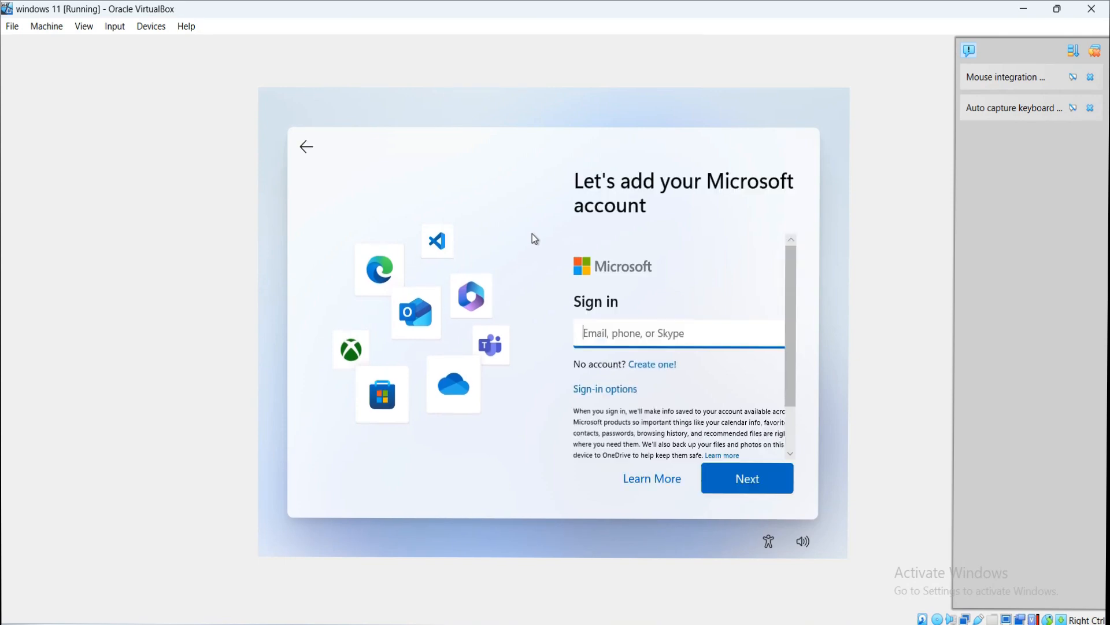
key(Return)
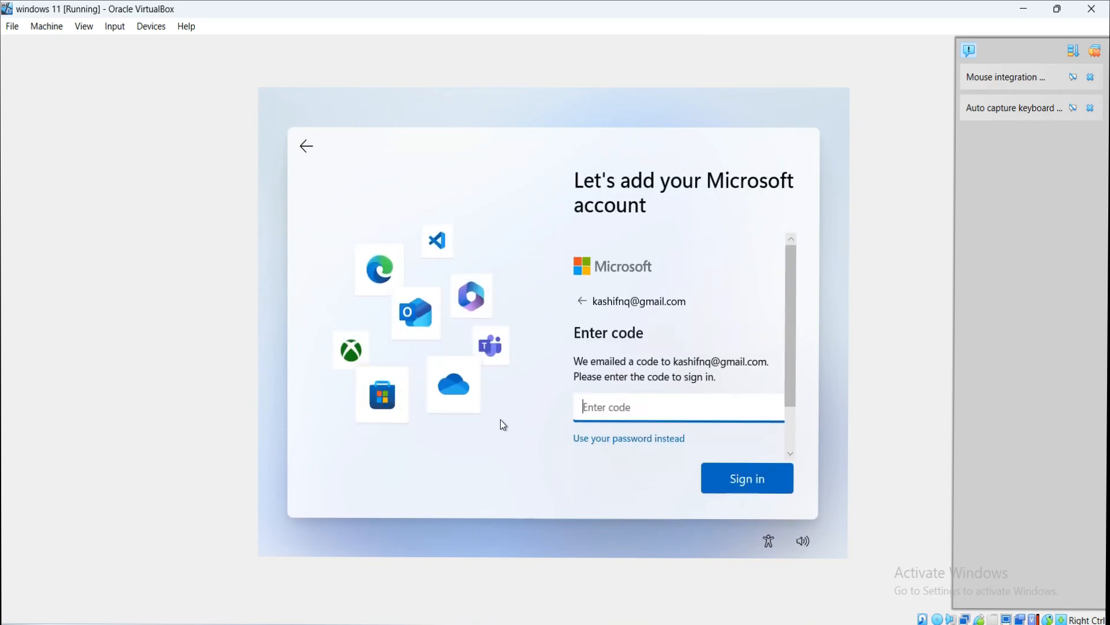
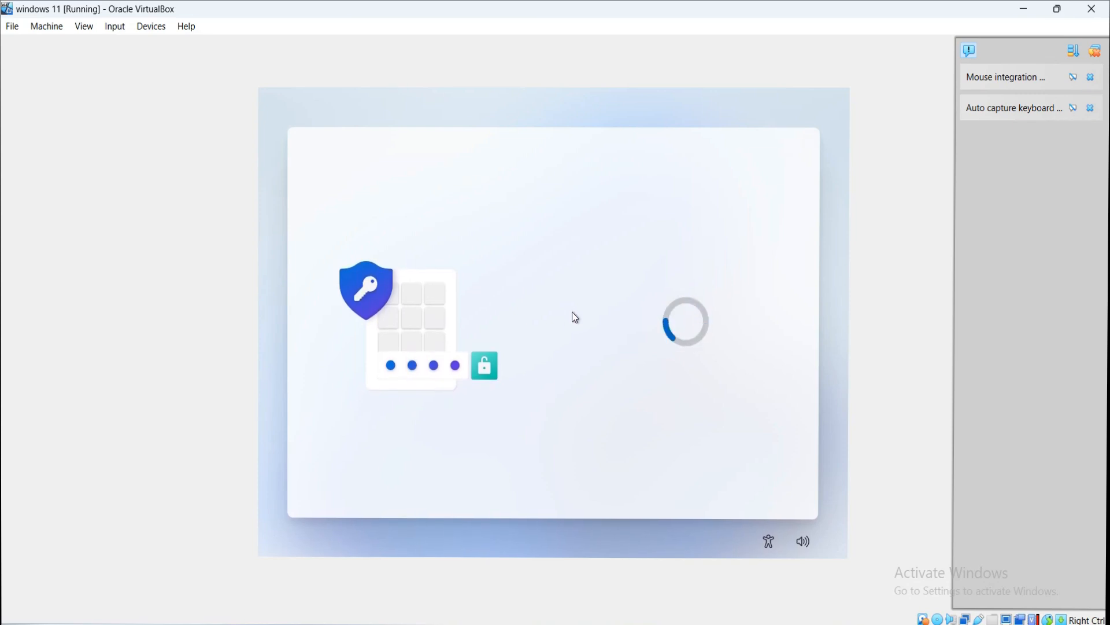
Step: Create and confirm a Windows Hello PIN for the account
click(610, 375)
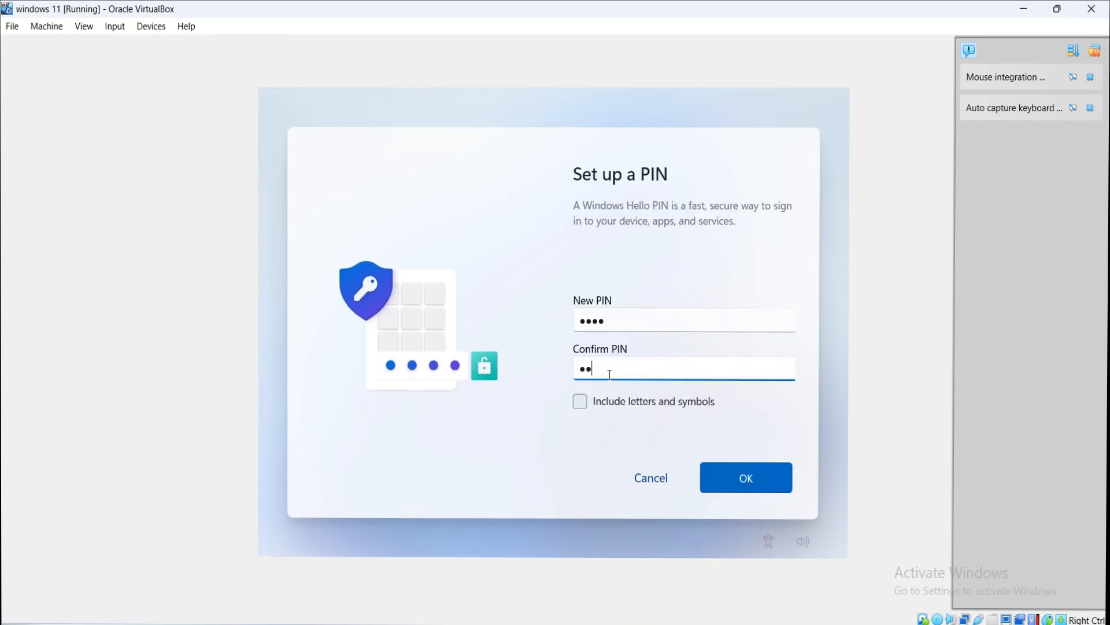
key(Return)
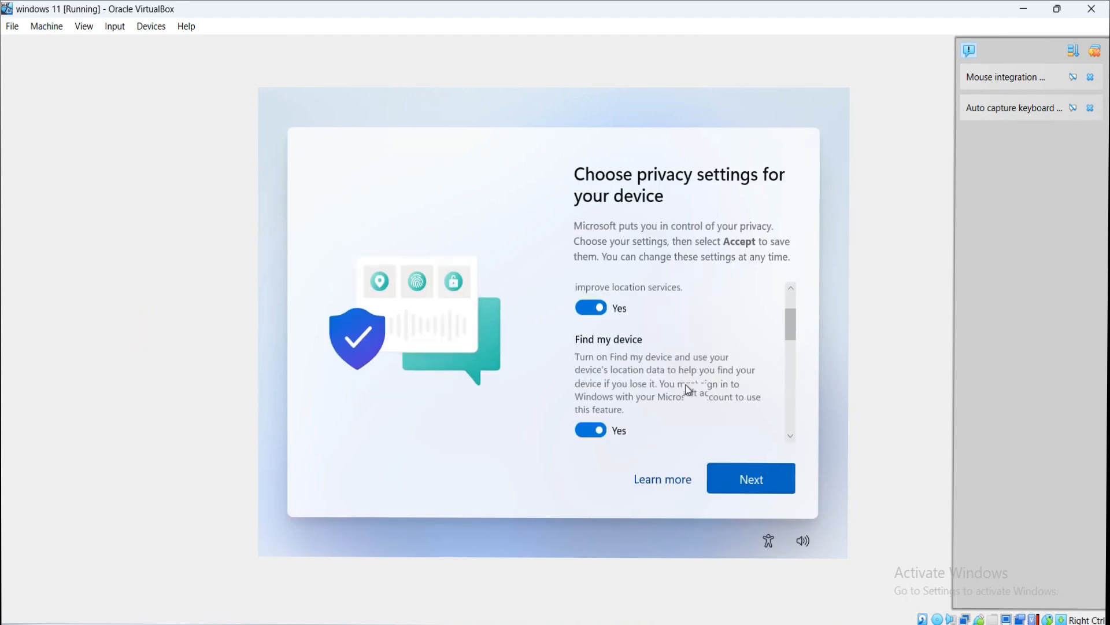
Step: Accept the privacy settings and choose to restore apps and files from the previous PC
key(Return)
key(Return)
key(Return)
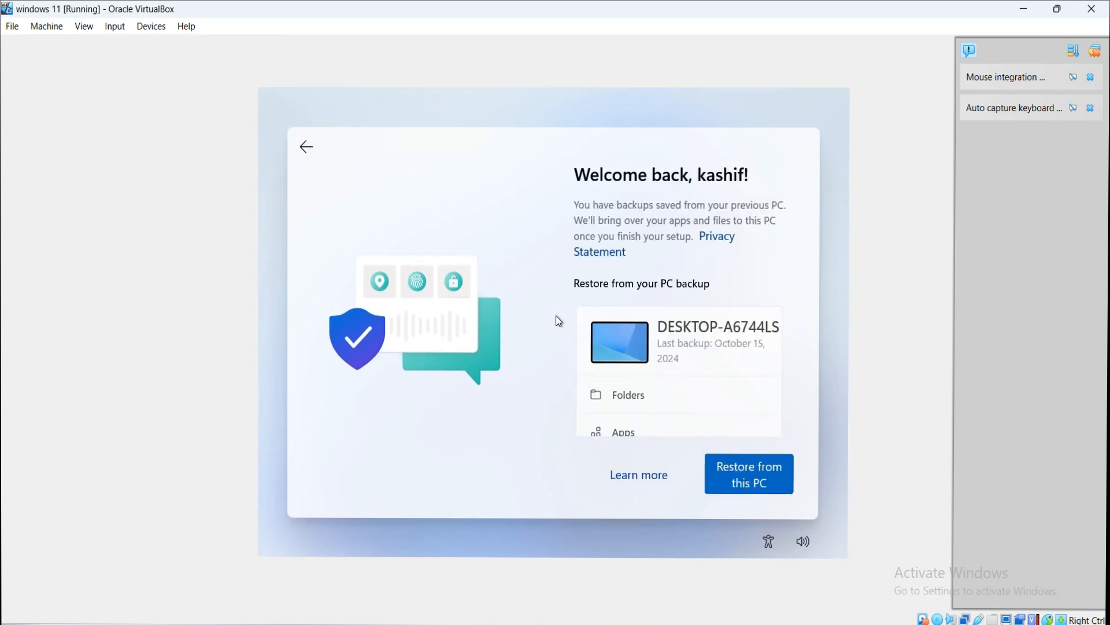
drag(792, 312, 793, 347)
click(749, 474)
drag(791, 271, 791, 362)
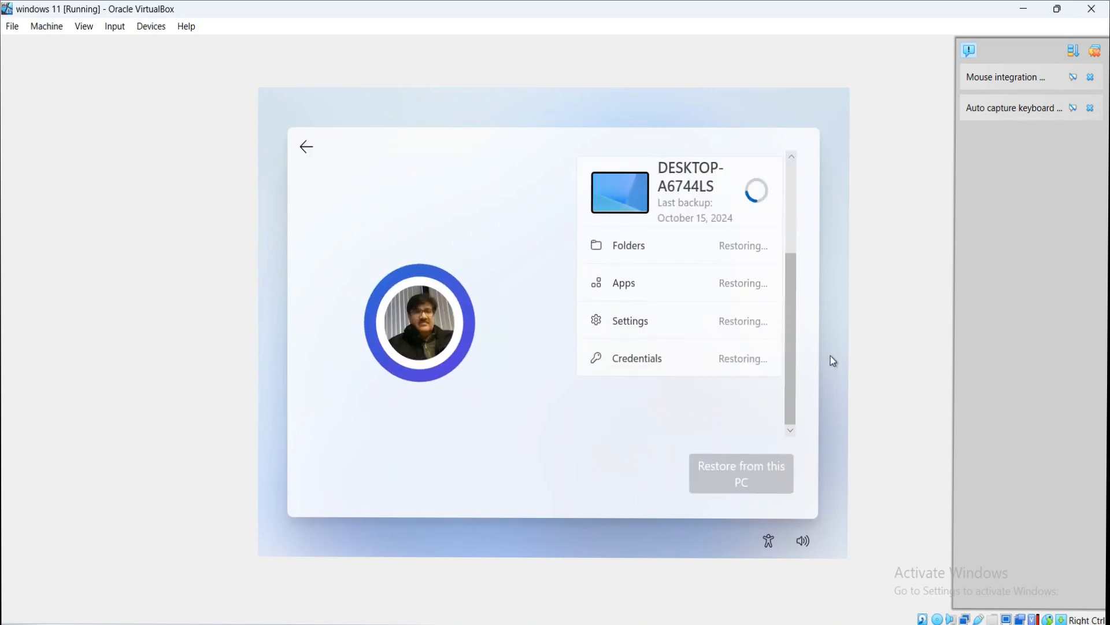
scroll(657, 297, up, 3)
scroll(628, 307, down, 2)
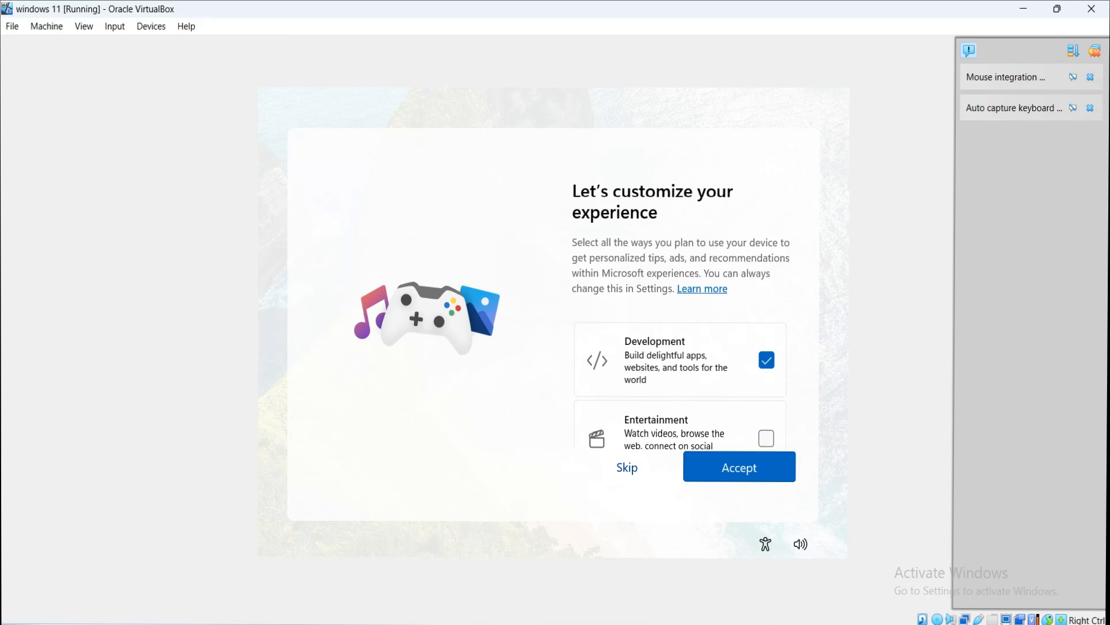
Step: Accept the chosen usage interests and skip phone linking and phone photo backup
click(620, 466)
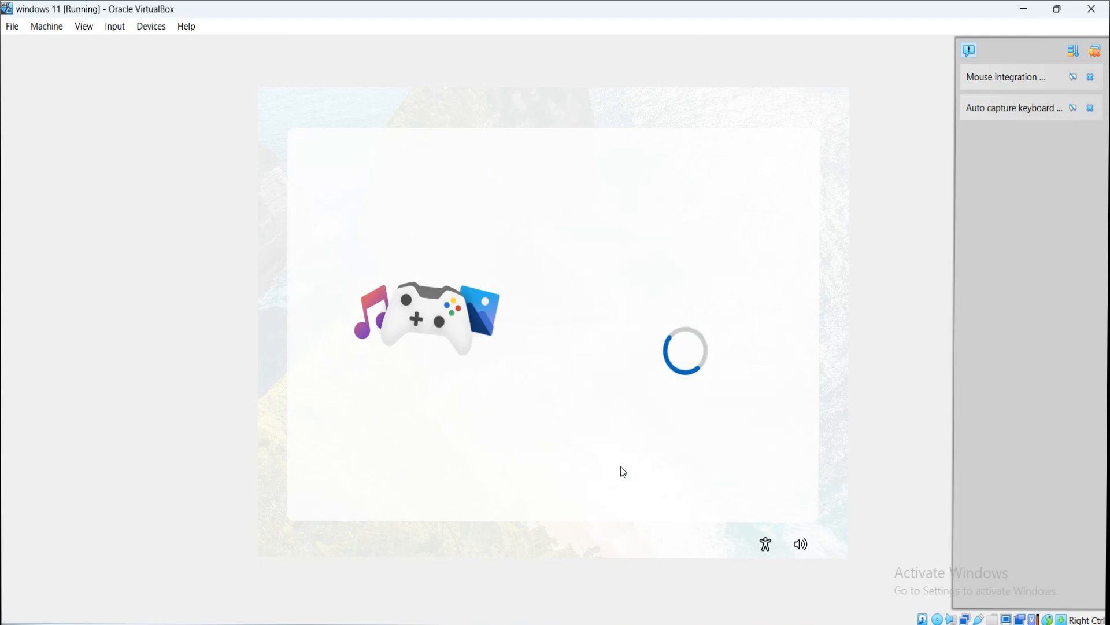
click(627, 467)
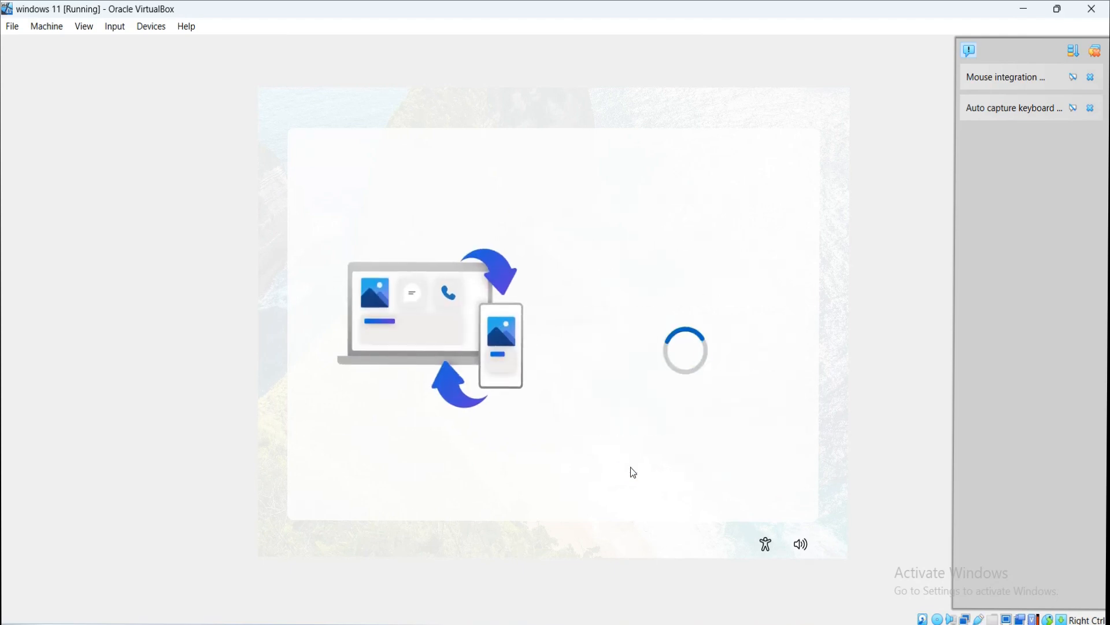
click(659, 470)
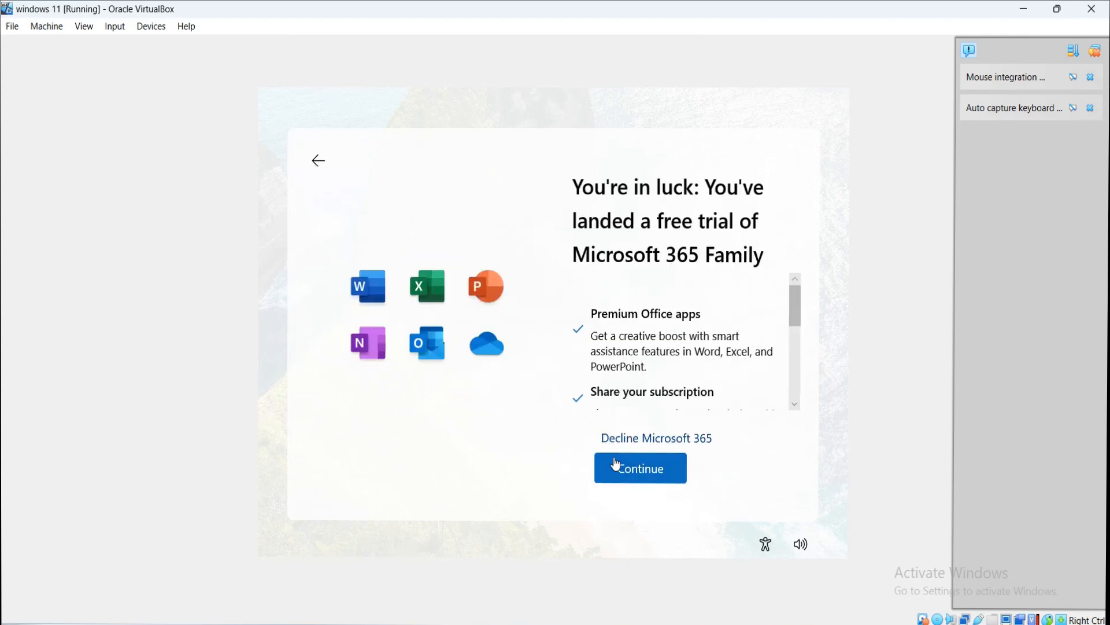
Step: Decline the Microsoft 365 Family trial and Basic offer, then close the Start menu
click(641, 438)
click(635, 468)
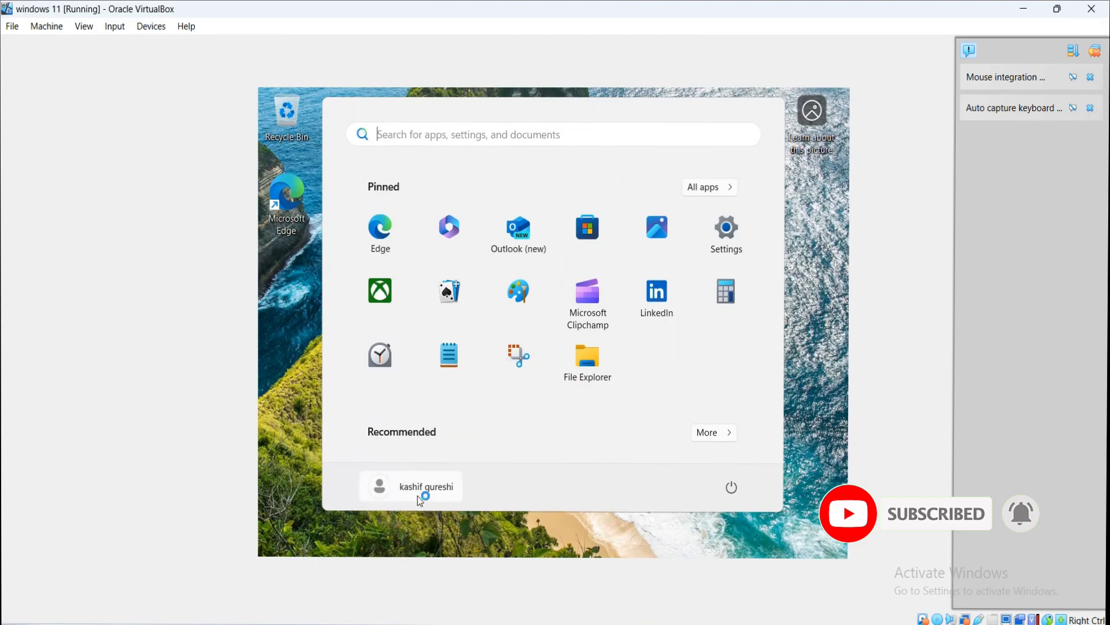
click(435, 542)
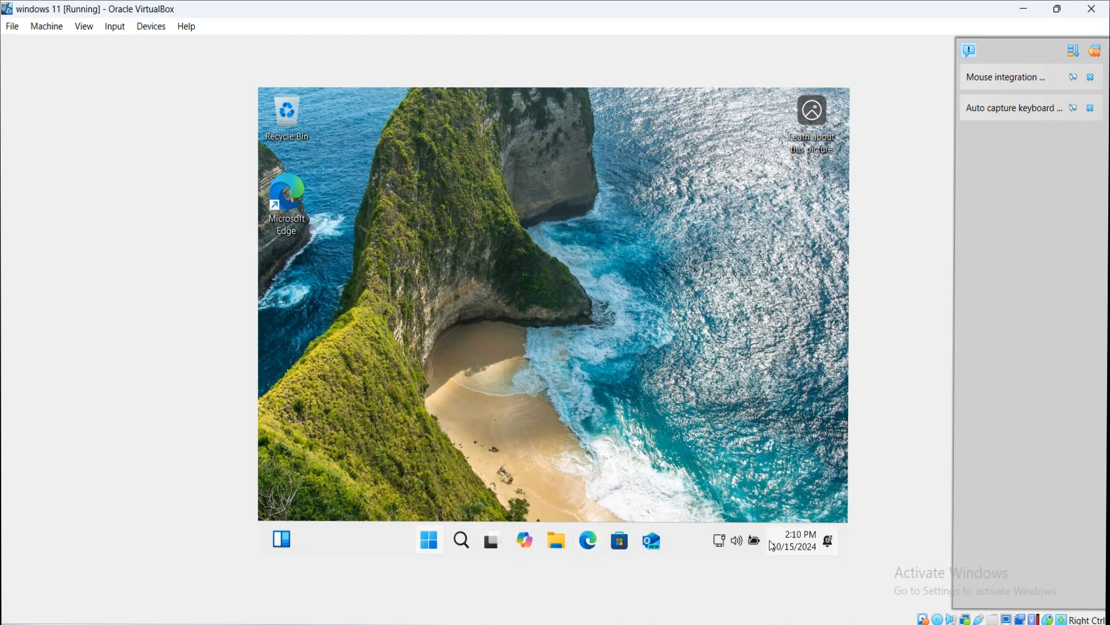